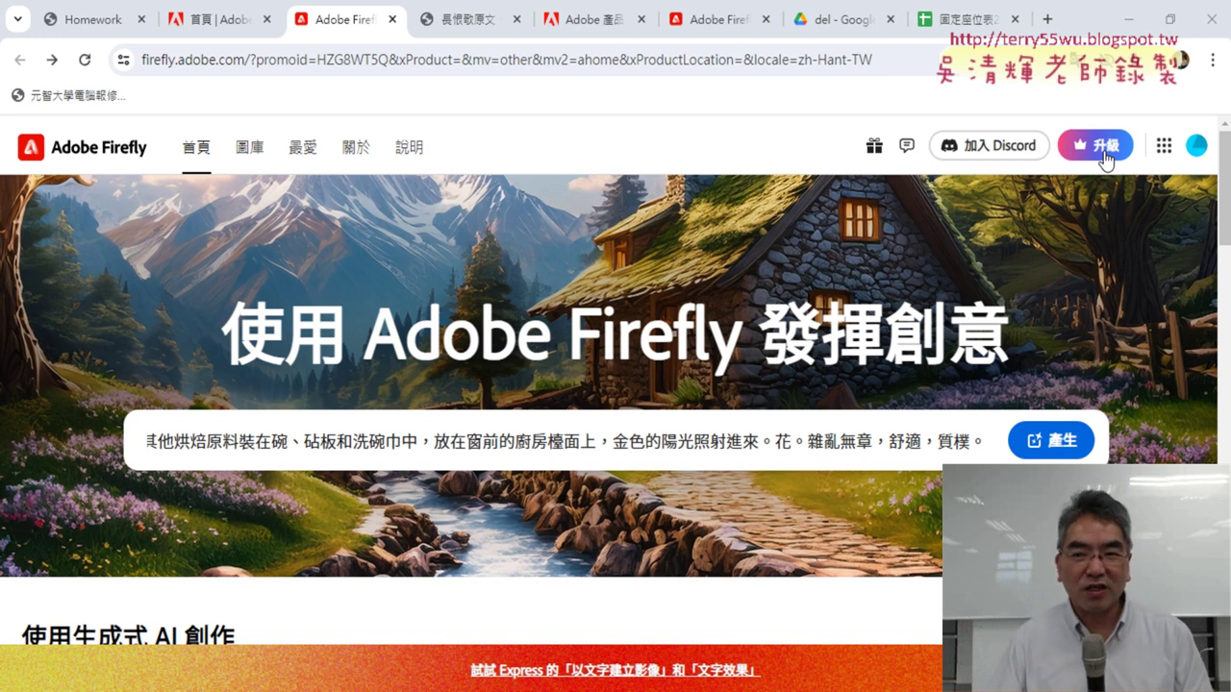
Open the Firefly Premium upgrade plans from the home page.
left_click(1103, 151)
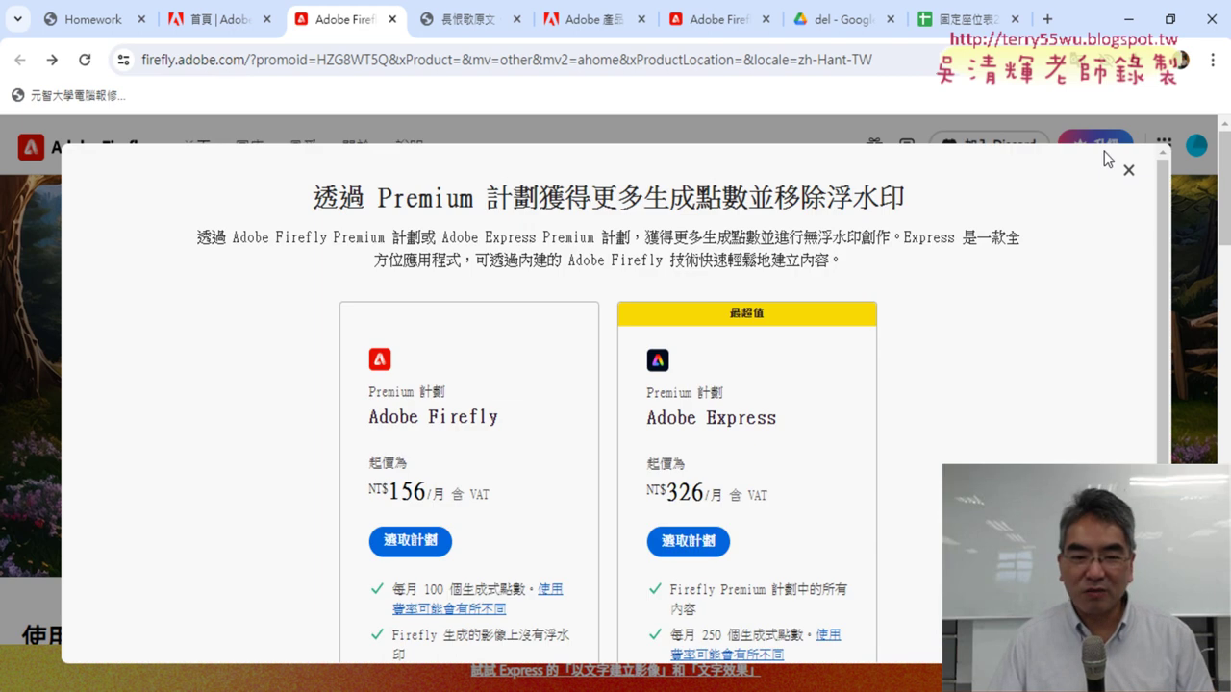
Review the Firefly plan's NT$156 monthly price and 100 generative credits, then close the plans.
scroll(529, 471, "down", 1)
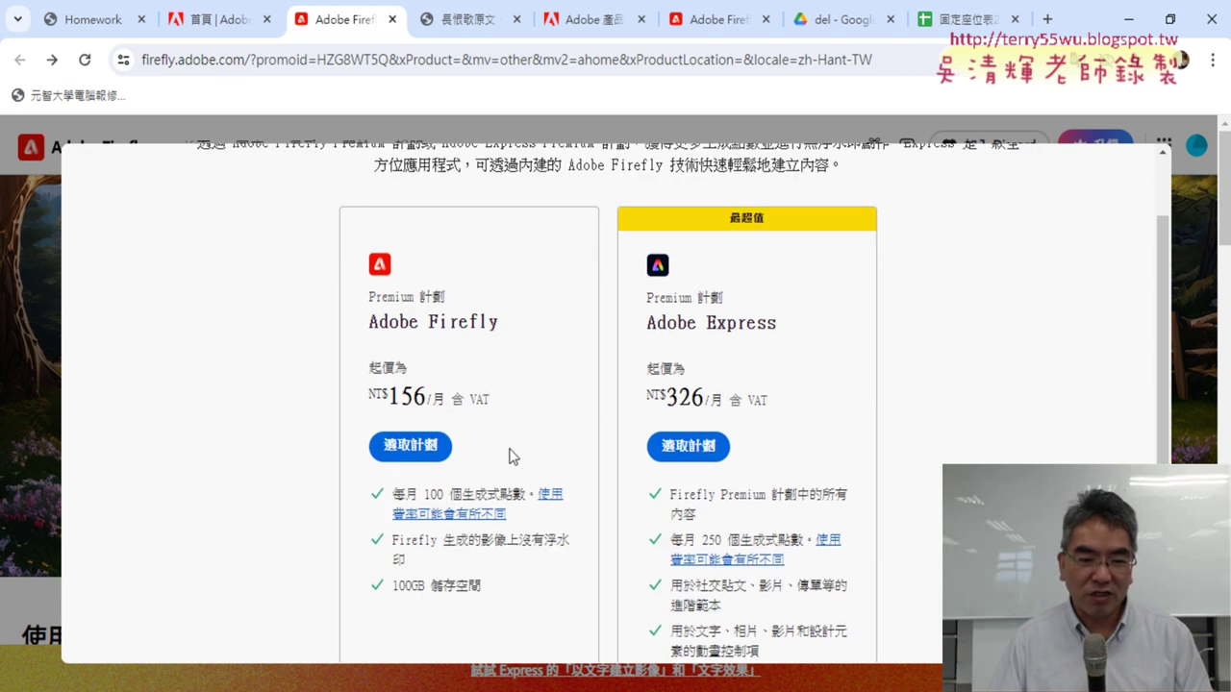
left_click_drag(370, 400, 502, 407)
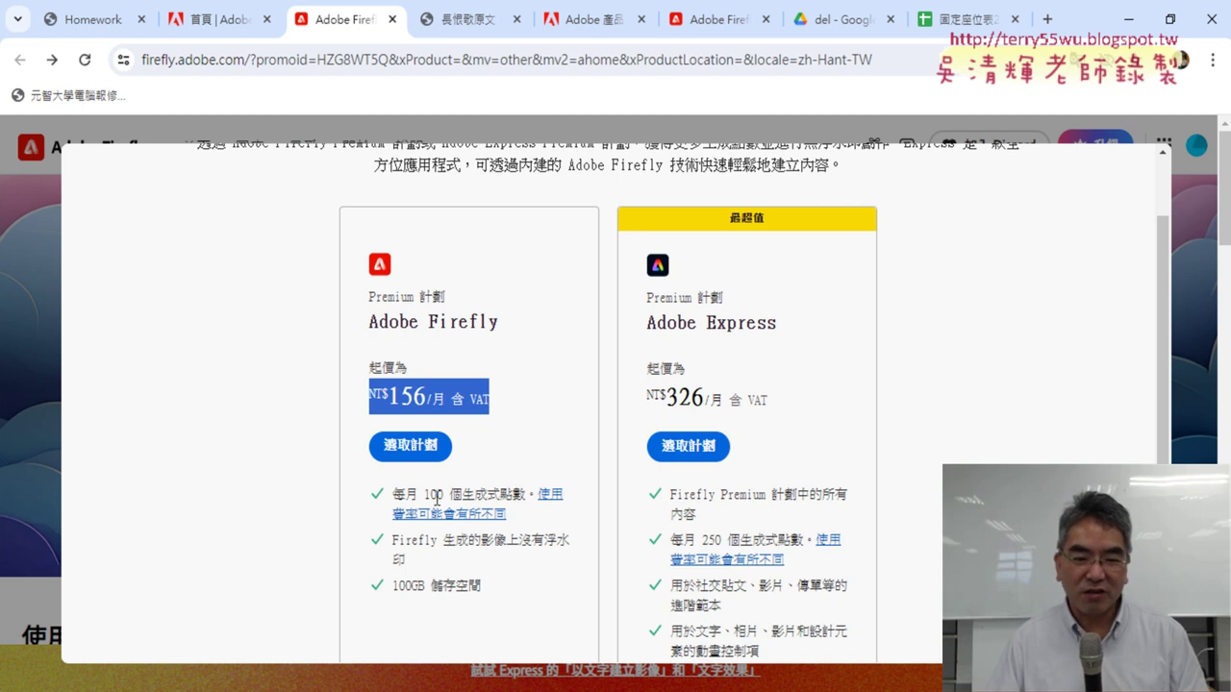
left_click_drag(424, 494, 529, 493)
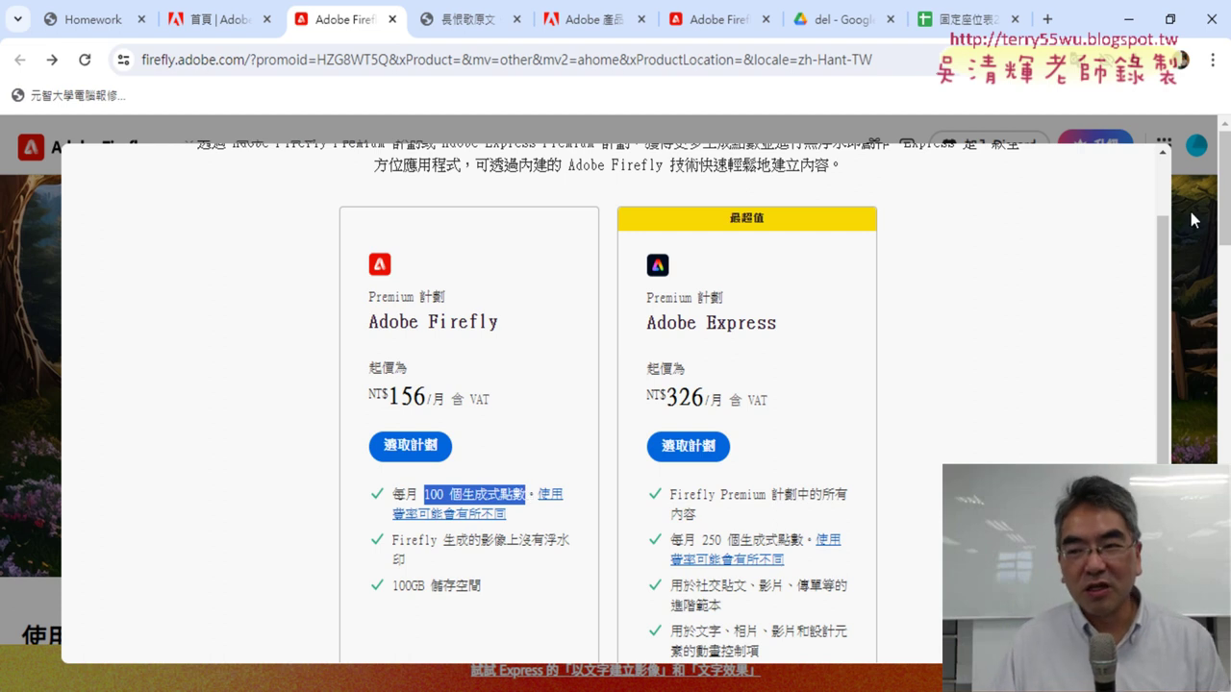
left_click(1193, 178)
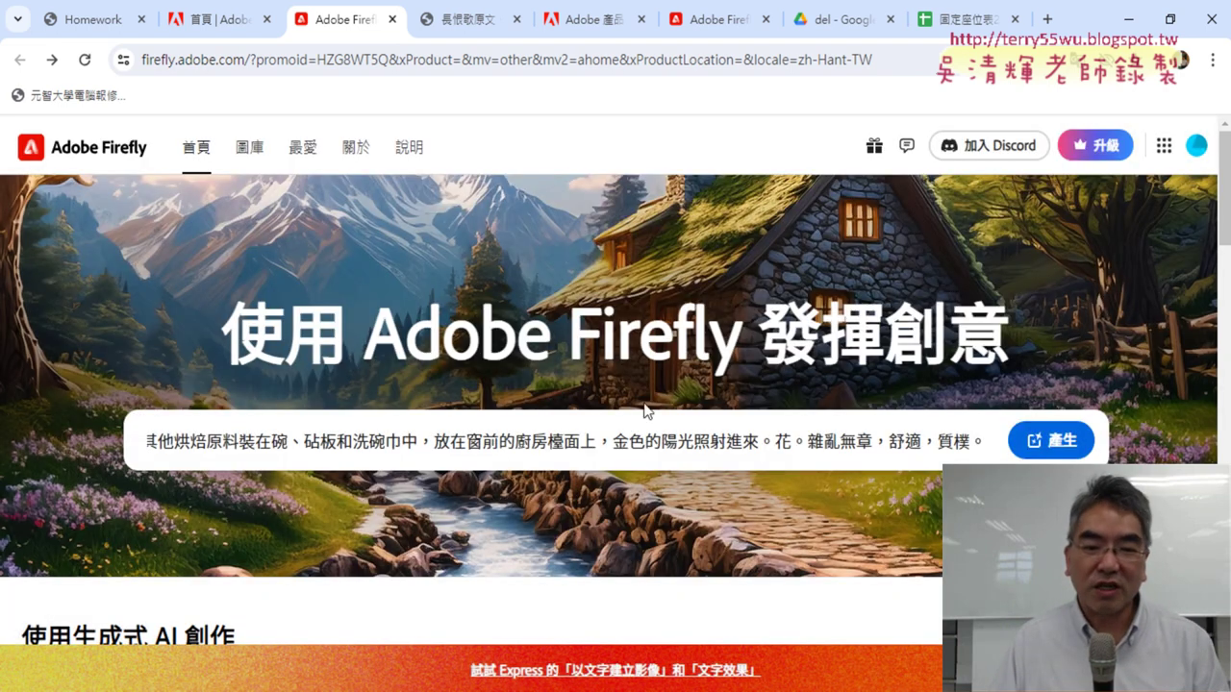
Select the entire sample prompt in the Firefly prompt box to clear it.
triple_click(982, 441)
left_click_drag(982, 440, 433, 416)
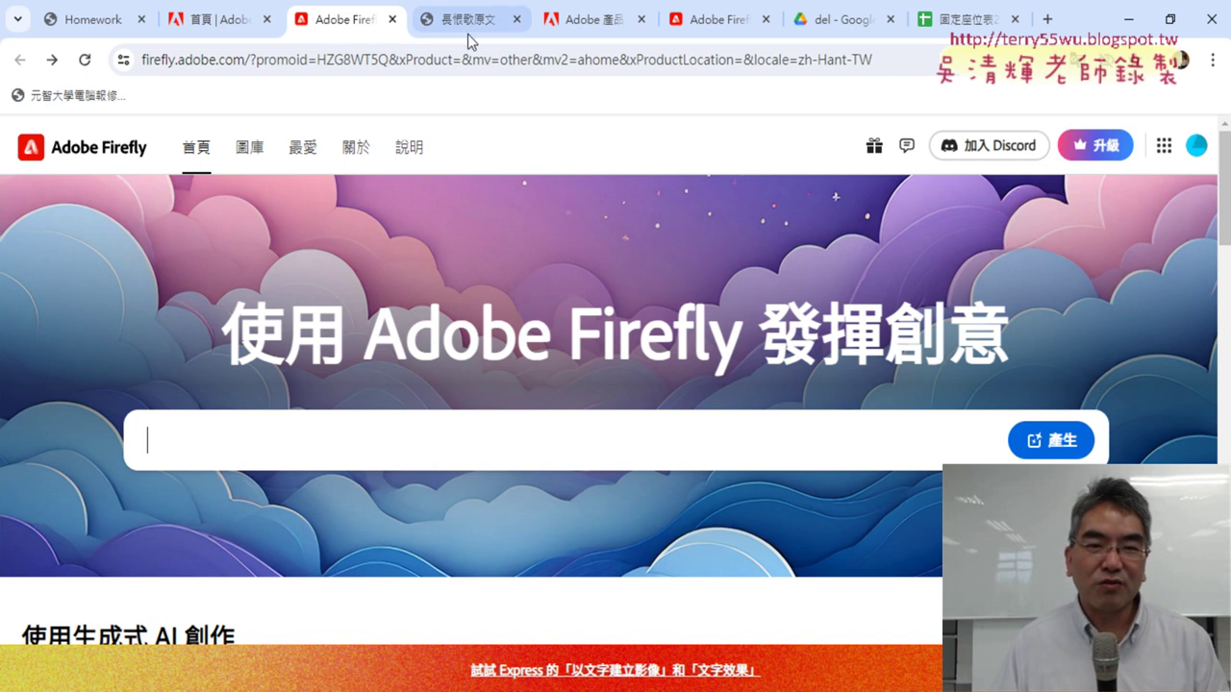
mouse_move(465, 20)
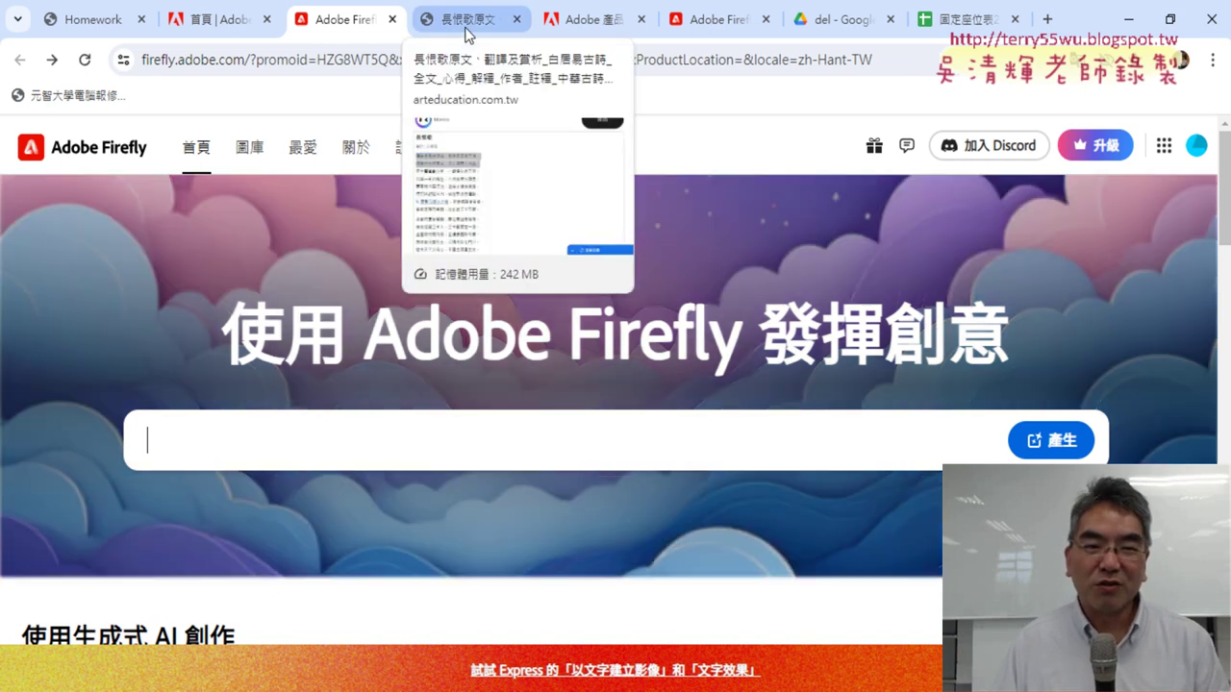
Copy the first two lines of 長恨歌 from its Chrome tab and return to Firefly.
left_click(468, 29)
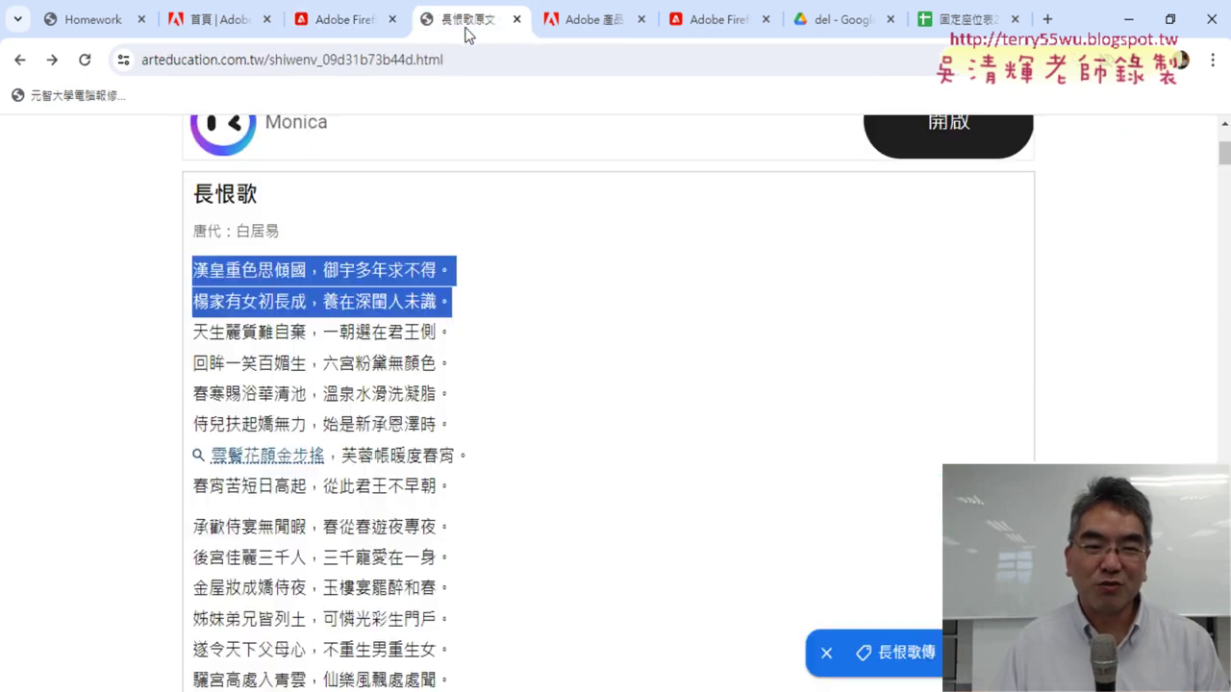
left_click(536, 364)
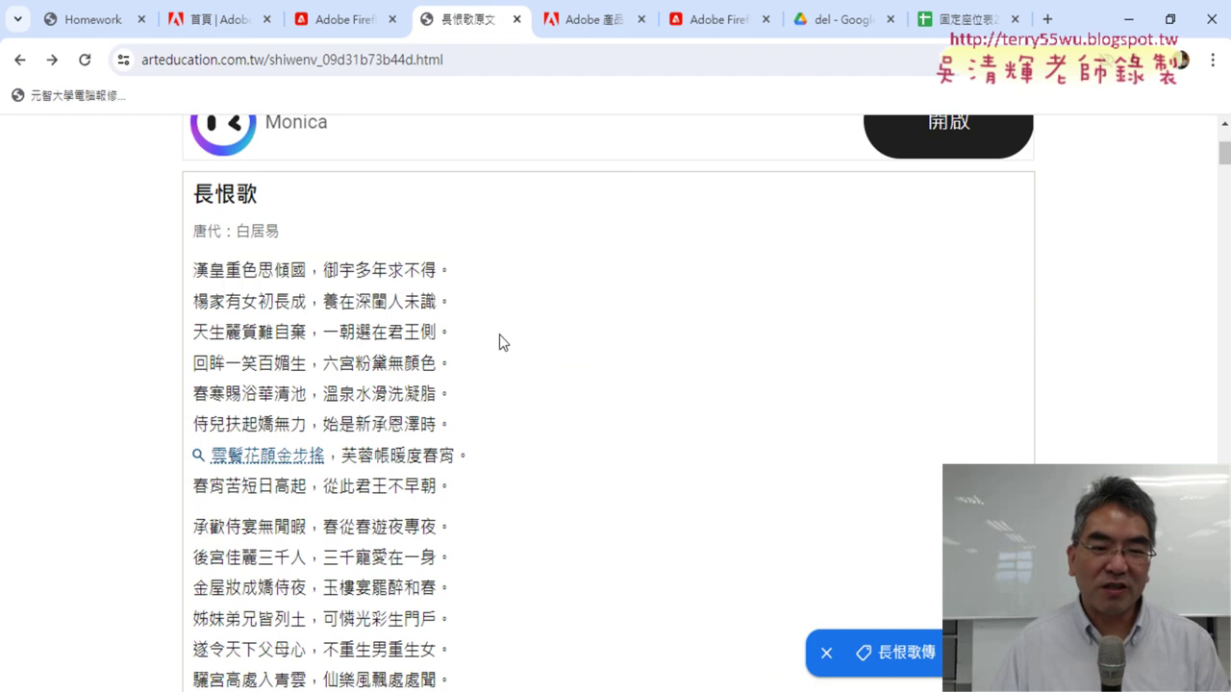
left_click_drag(454, 314, 192, 262)
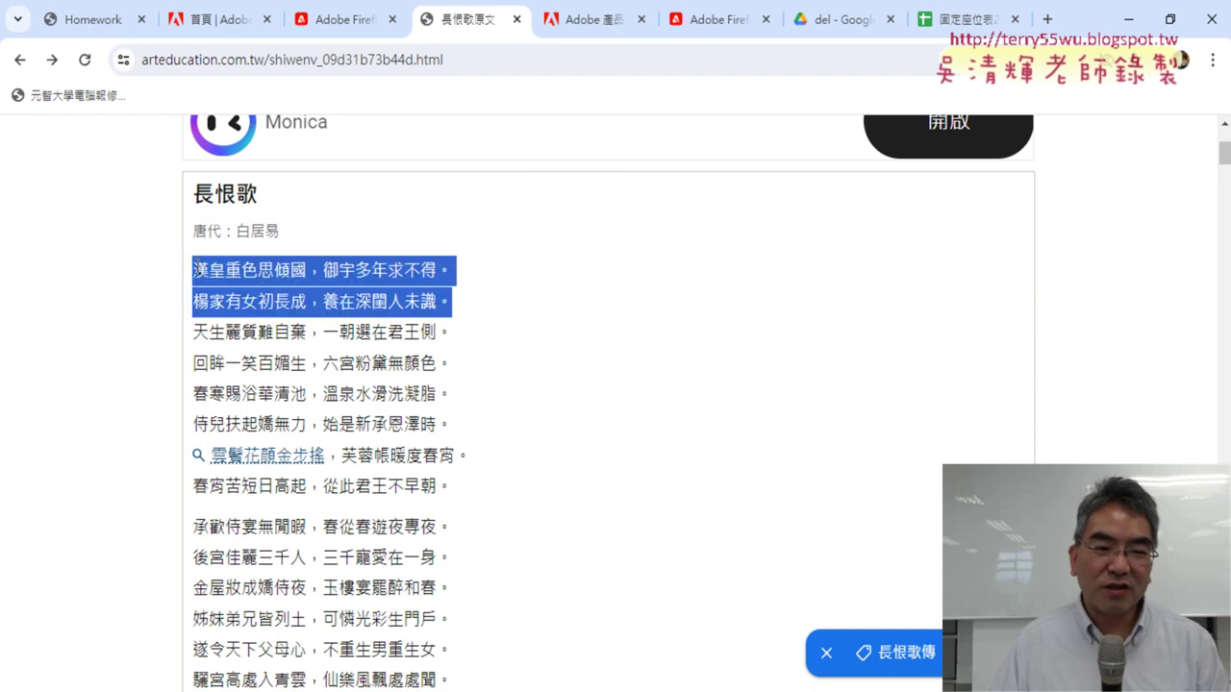
right_click(372, 270)
left_click(452, 300)
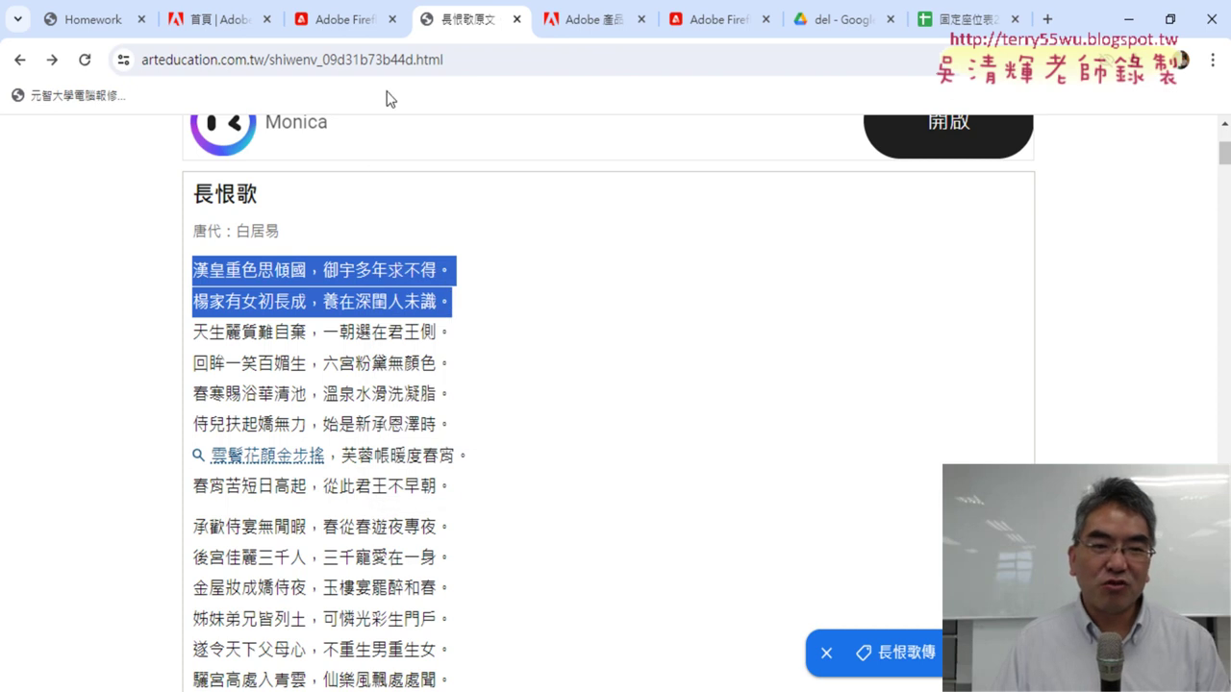
left_click(341, 20)
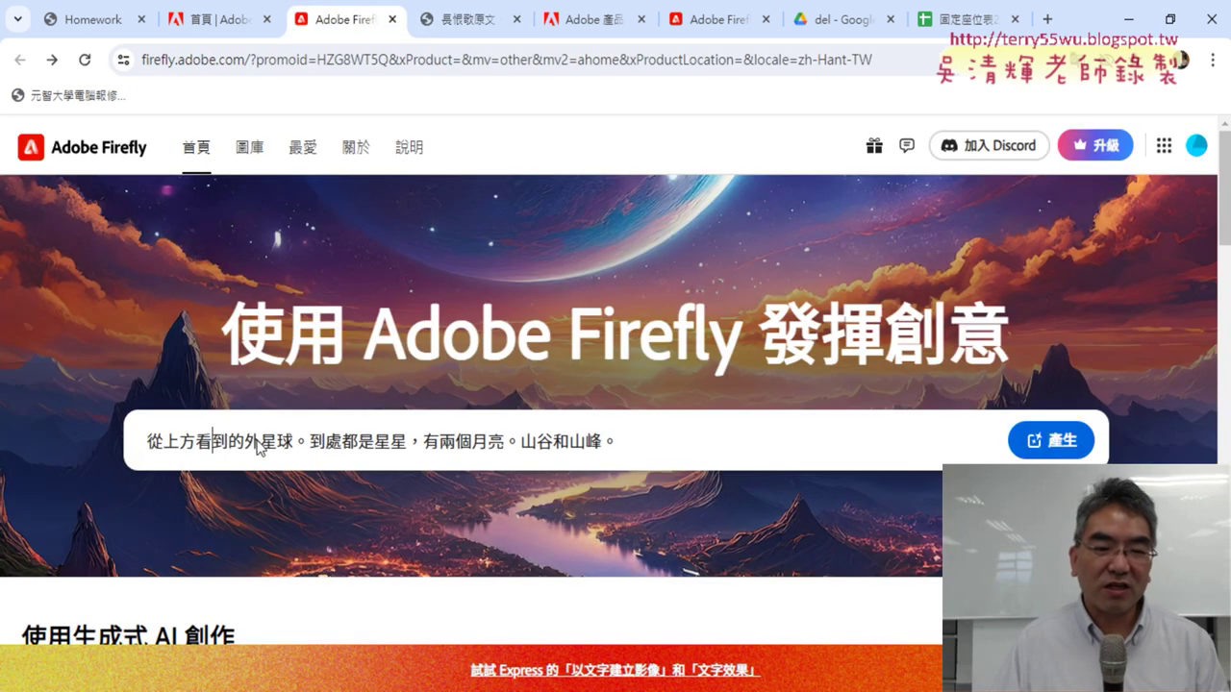
Replace the Firefly prompt with the pasted 長恨歌 lines and generate images.
left_click_drag(641, 441, 103, 413)
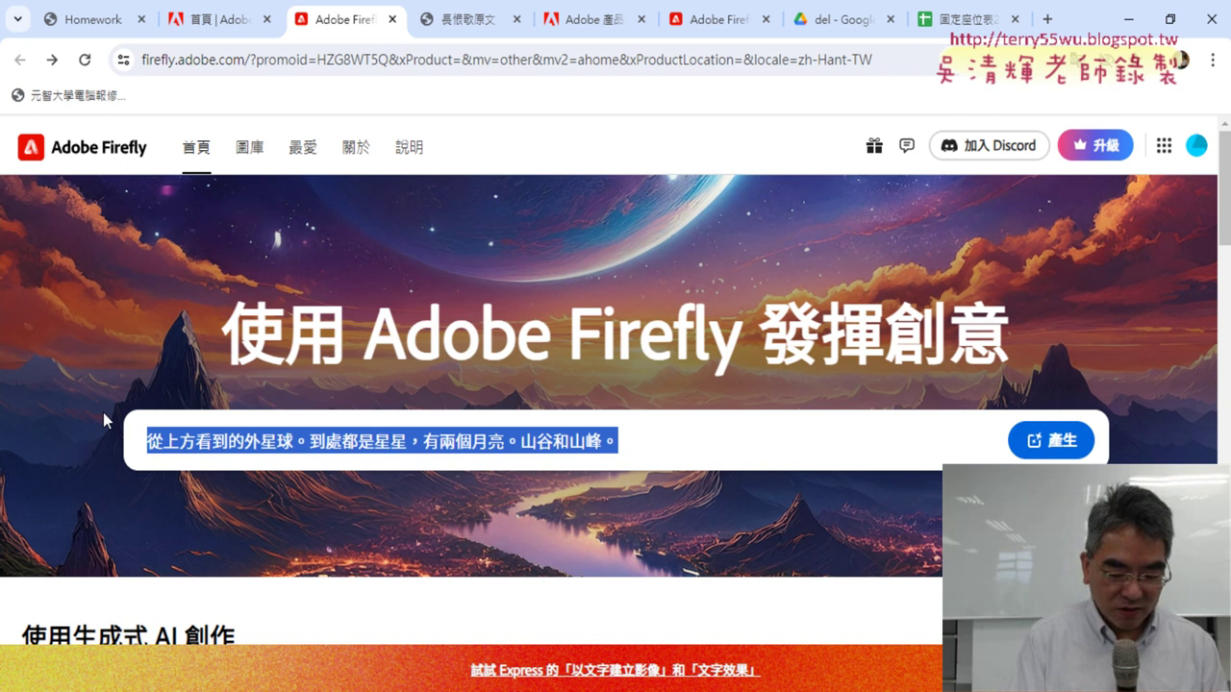
type("漢皇重色思傾國，御宇多年求不得。 楊家有女初長成，養在深閨人未識。")
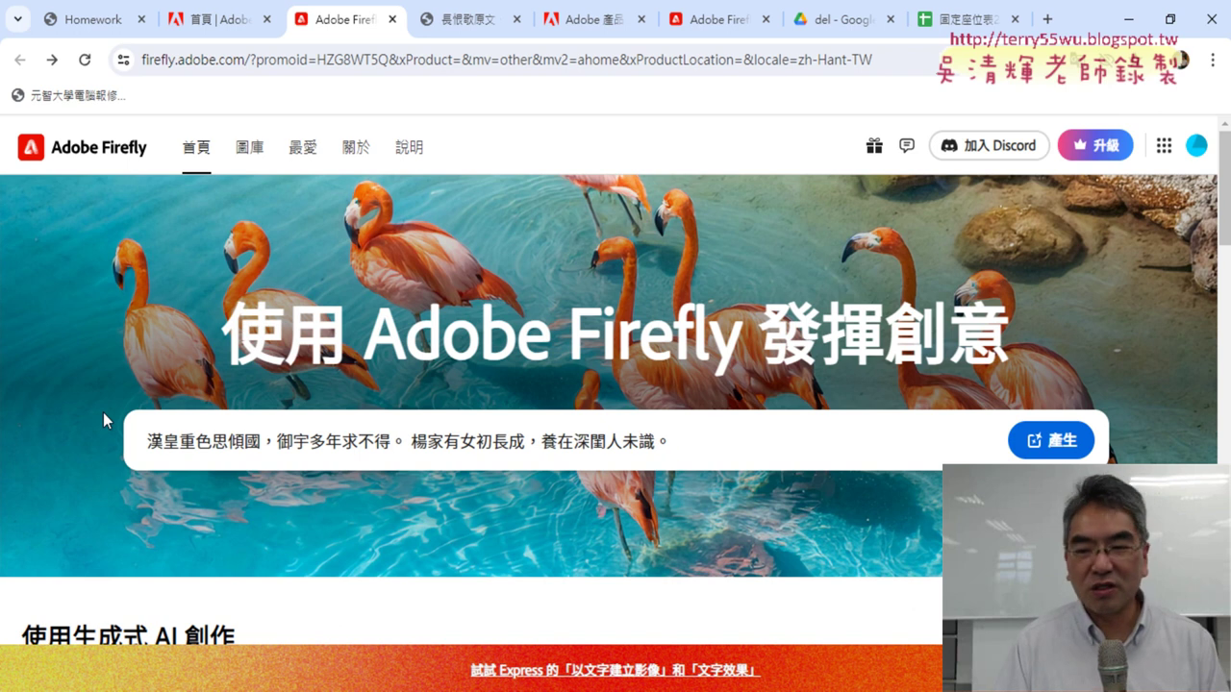
left_click(1021, 448)
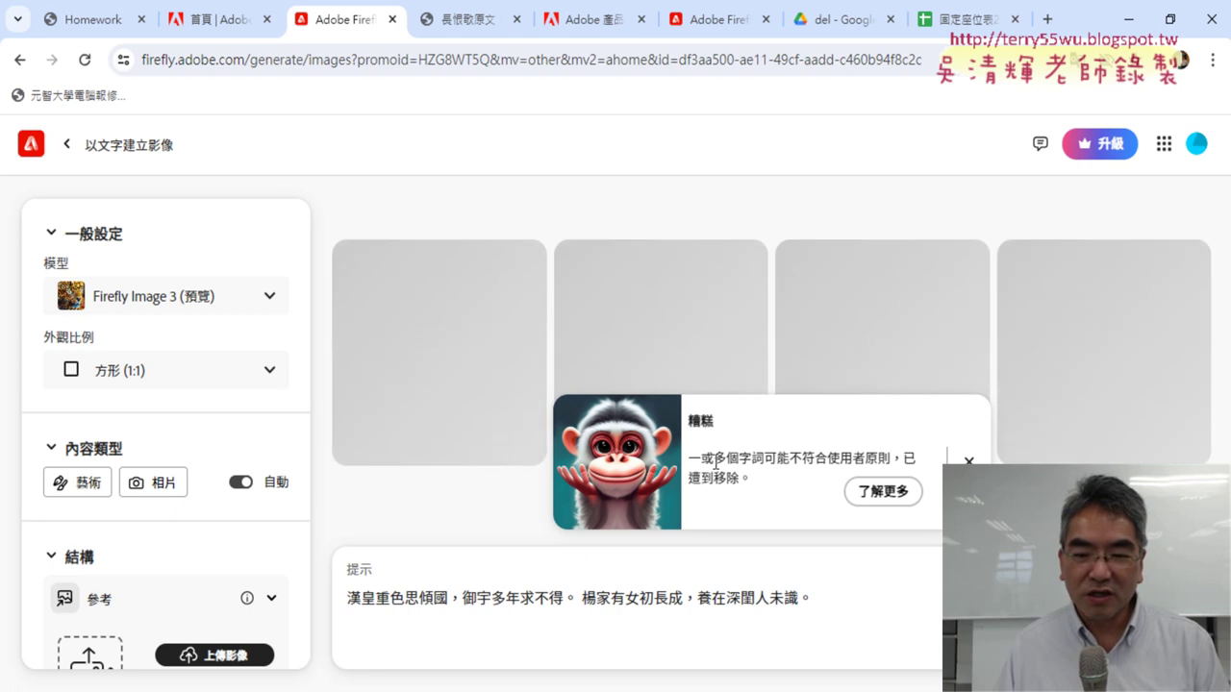
Note the removed-words warning, then return home once the four images have generated.
left_click_drag(715, 465, 917, 478)
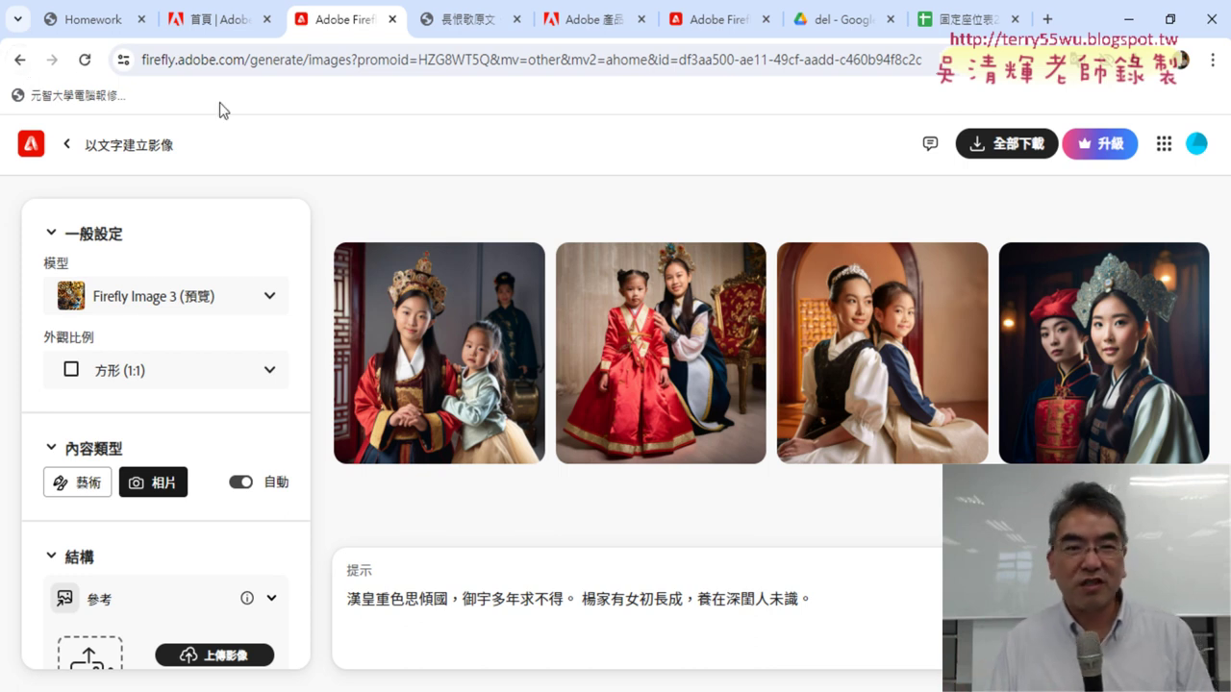
left_click(19, 60)
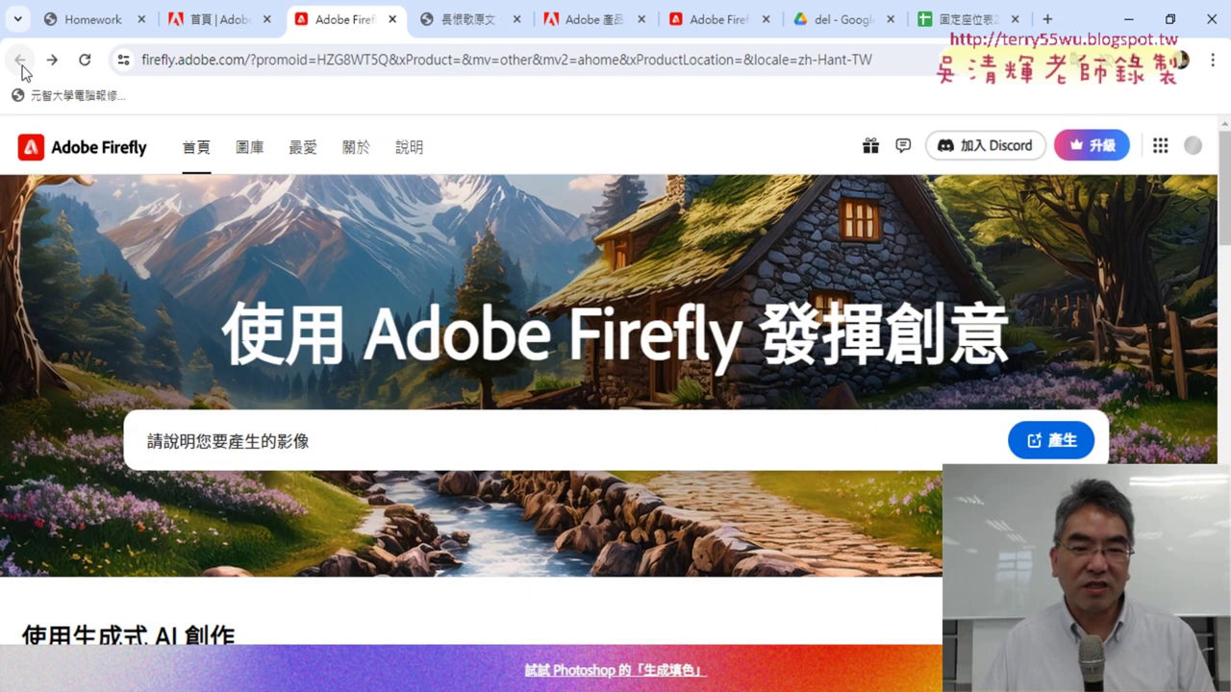
Reopen the Premium plans, then minimize the Chrome window to reveal Photoshop.
left_click(1091, 148)
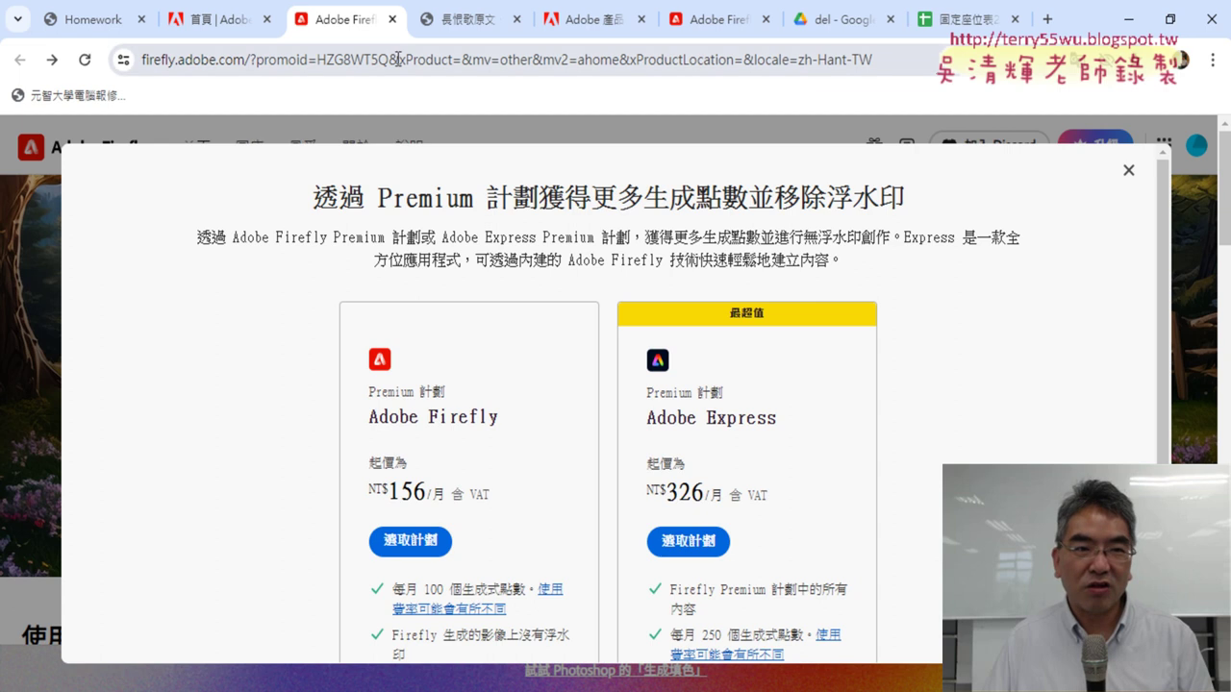
left_click(1131, 19)
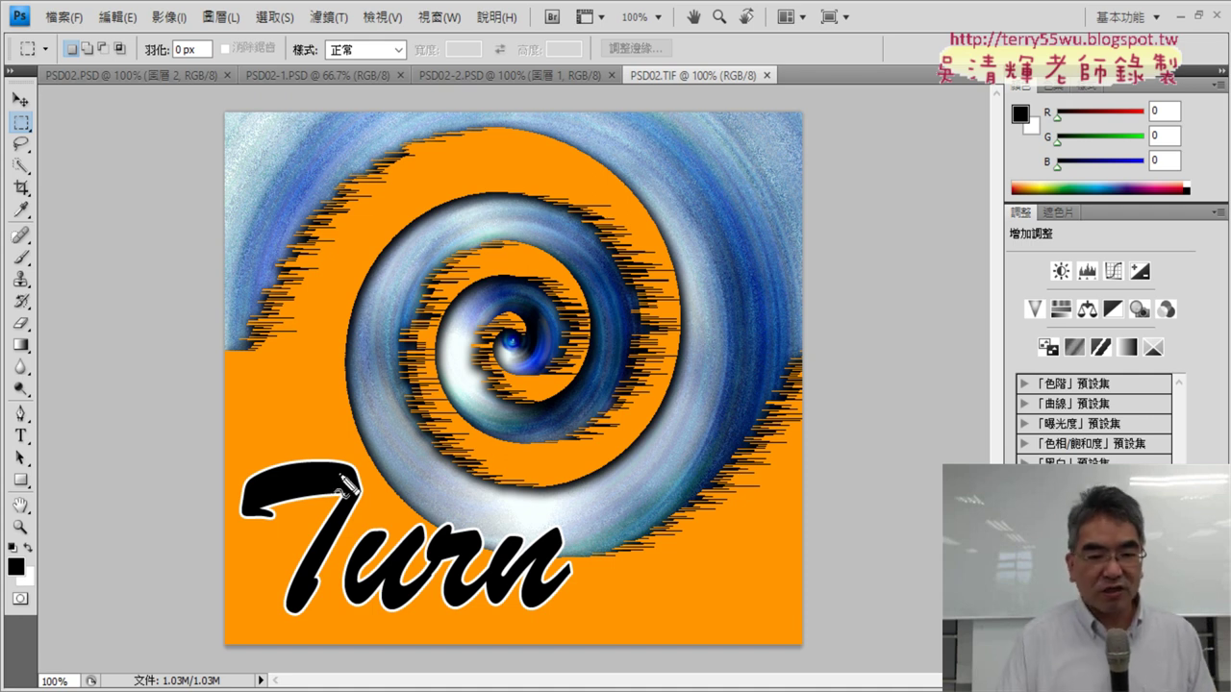
Compare PSD02.PSD, PSD02-1.PSD, PSD02-2.PSD and PSD02.TIF, ending on the white-and-orange PSD02.PSD.
mouse_move(272, 445)
left_mouse_down()
mouse_move(612, 598)
mouse_move(330, 645)
mouse_move(253, 495)
mouse_move(270, 484)
left_mouse_up()
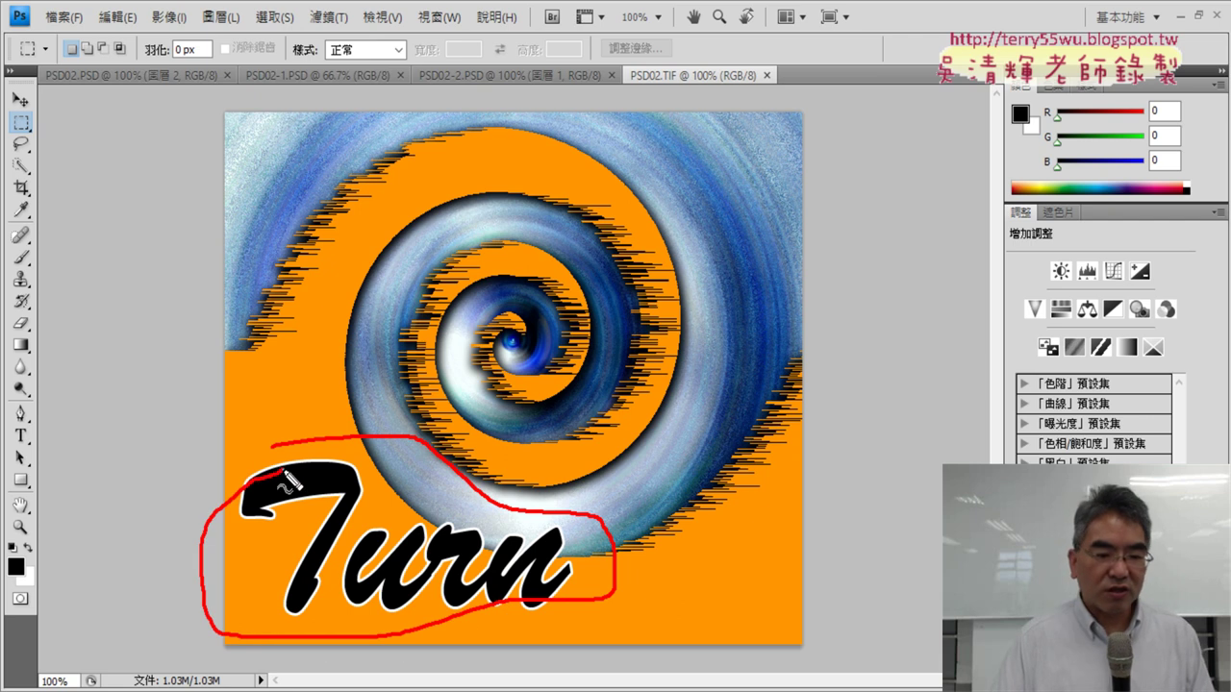
left_click(114, 77)
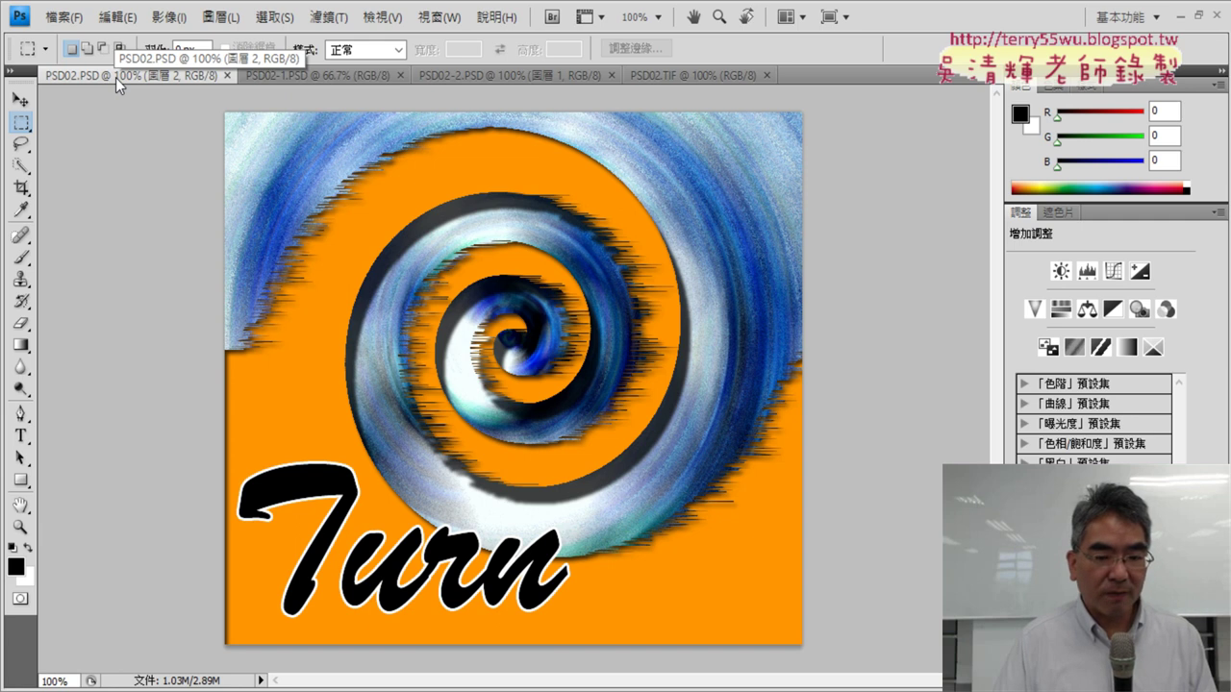
left_click(305, 75)
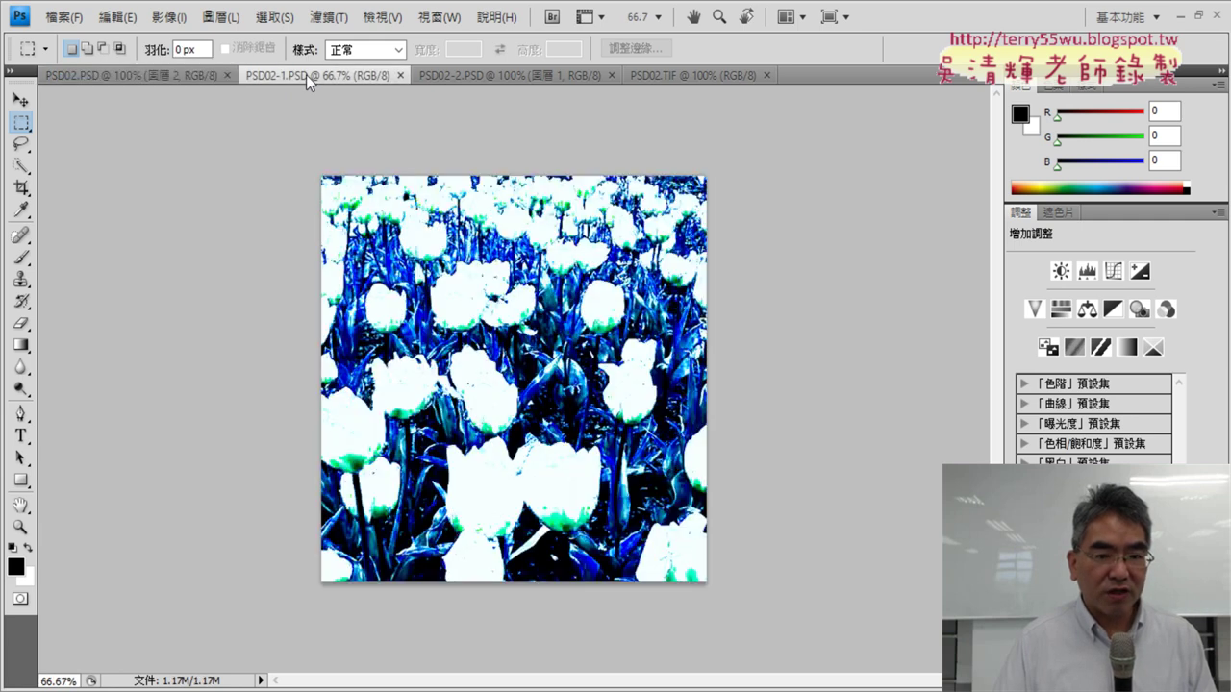
left_click(465, 76)
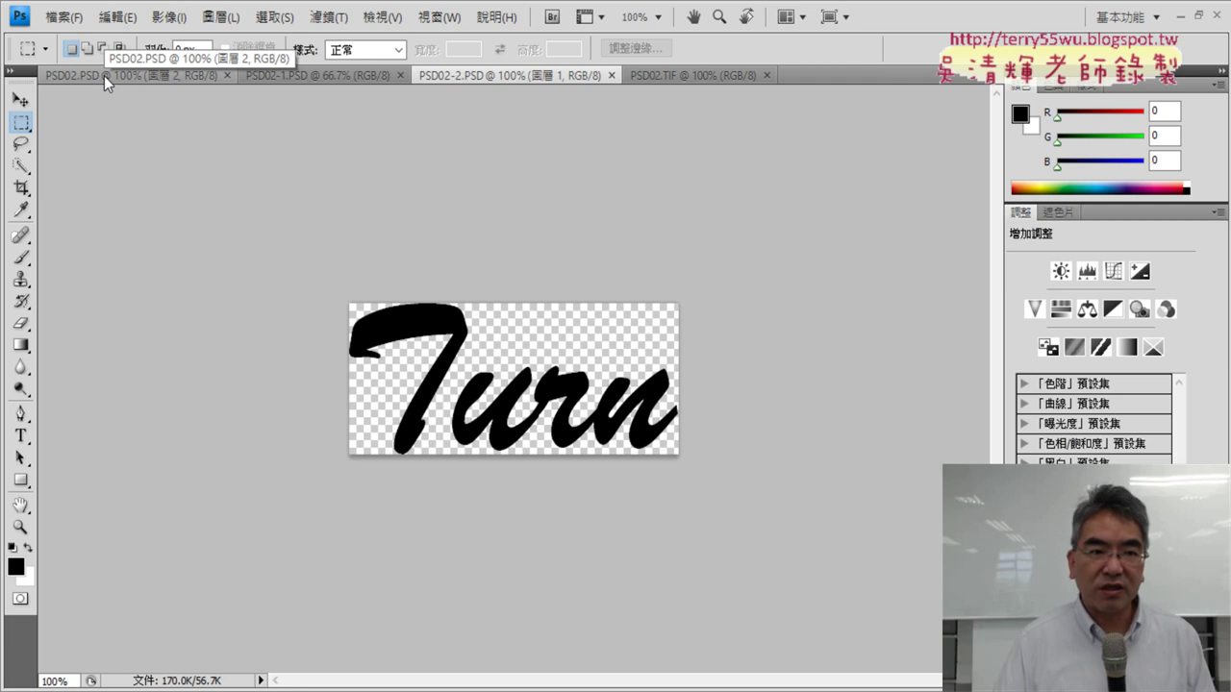
left_click(712, 78)
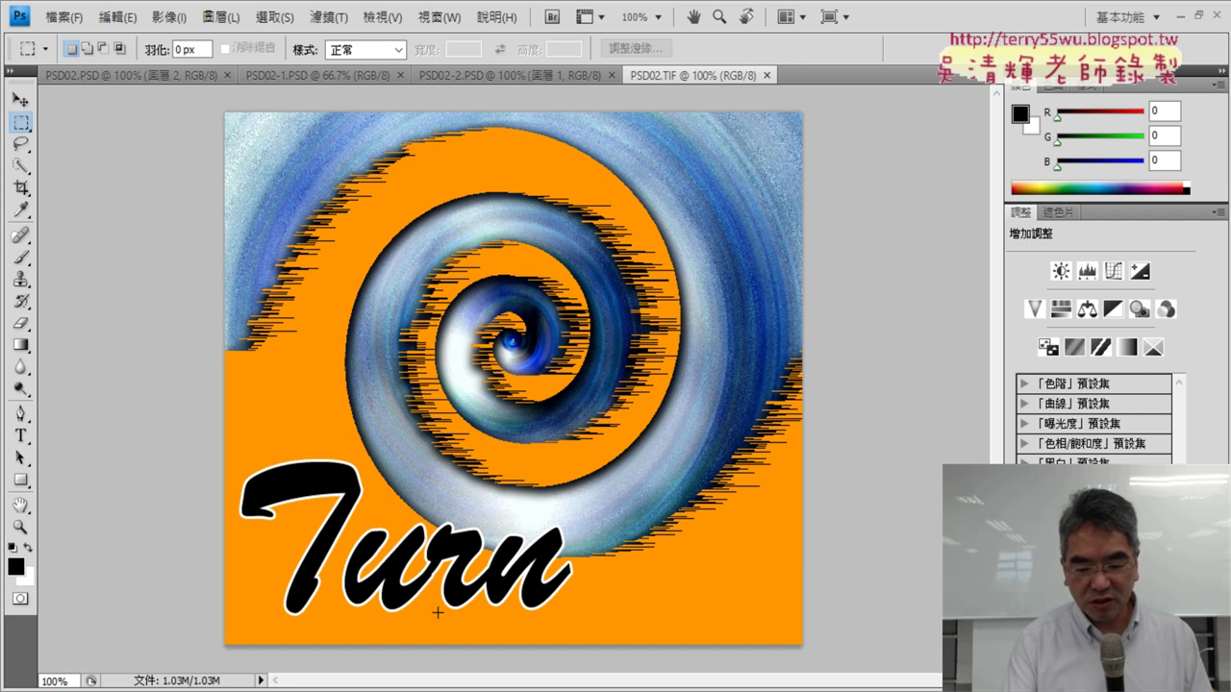
key("ctrl+Tab")
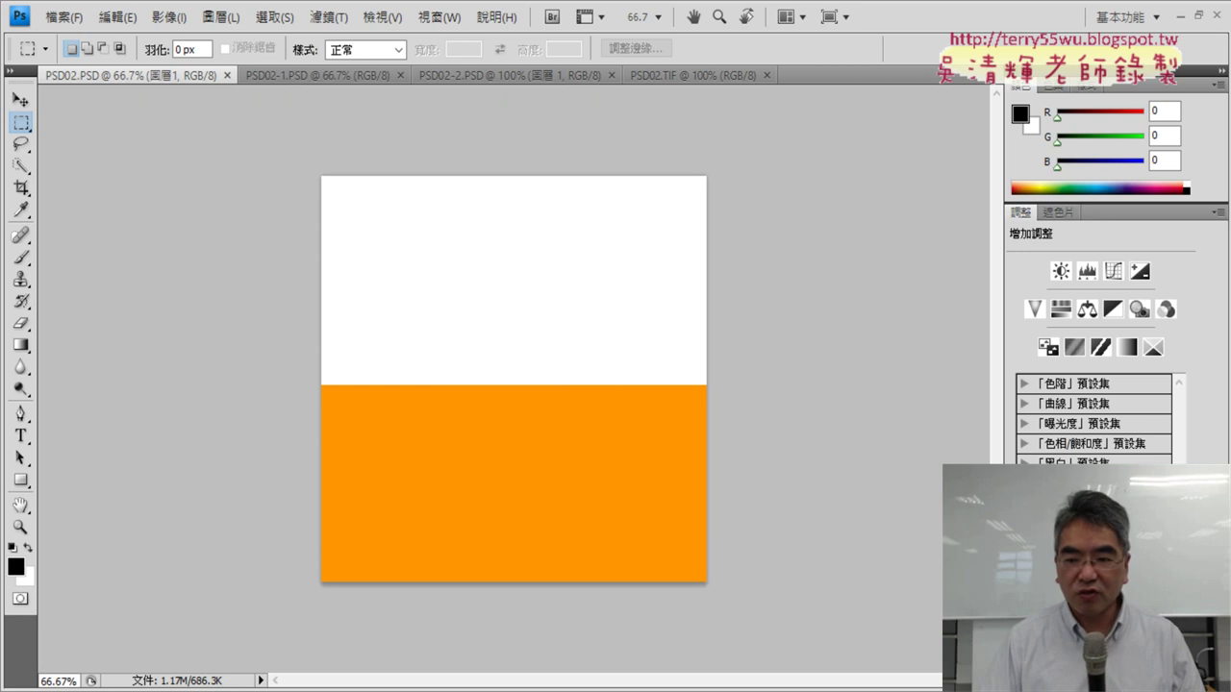
Show the Layers panel and select 圖層 1, the orange layer.
key("F7")
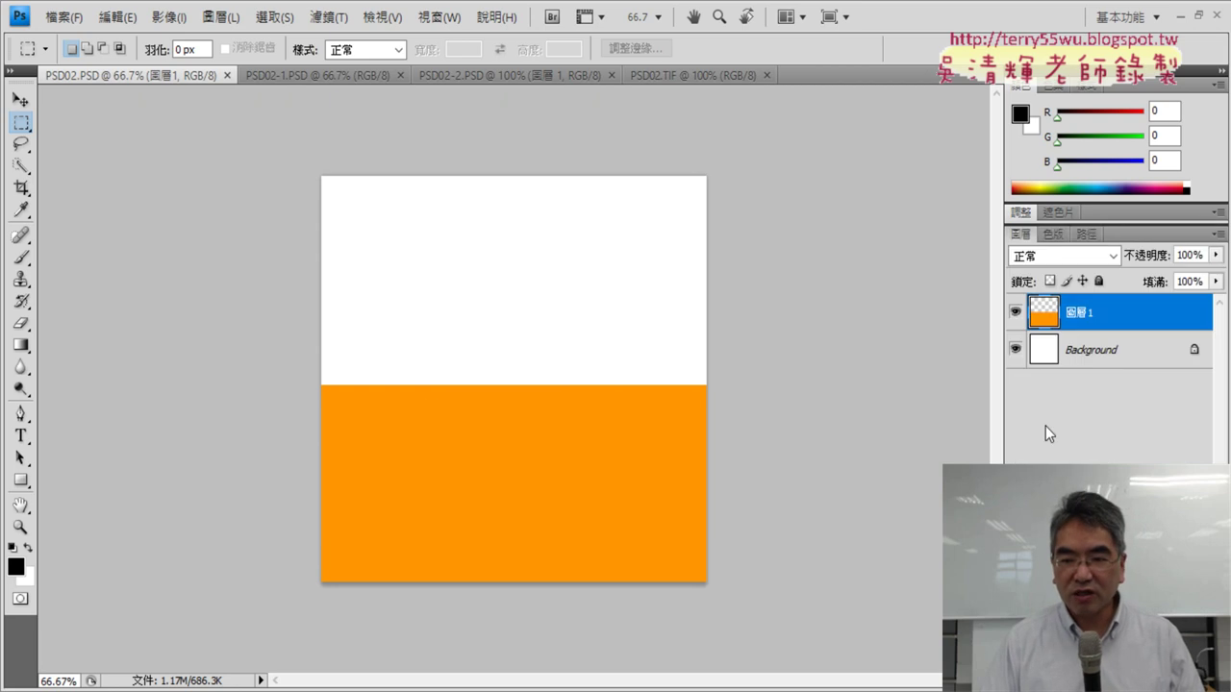
left_click(1079, 364)
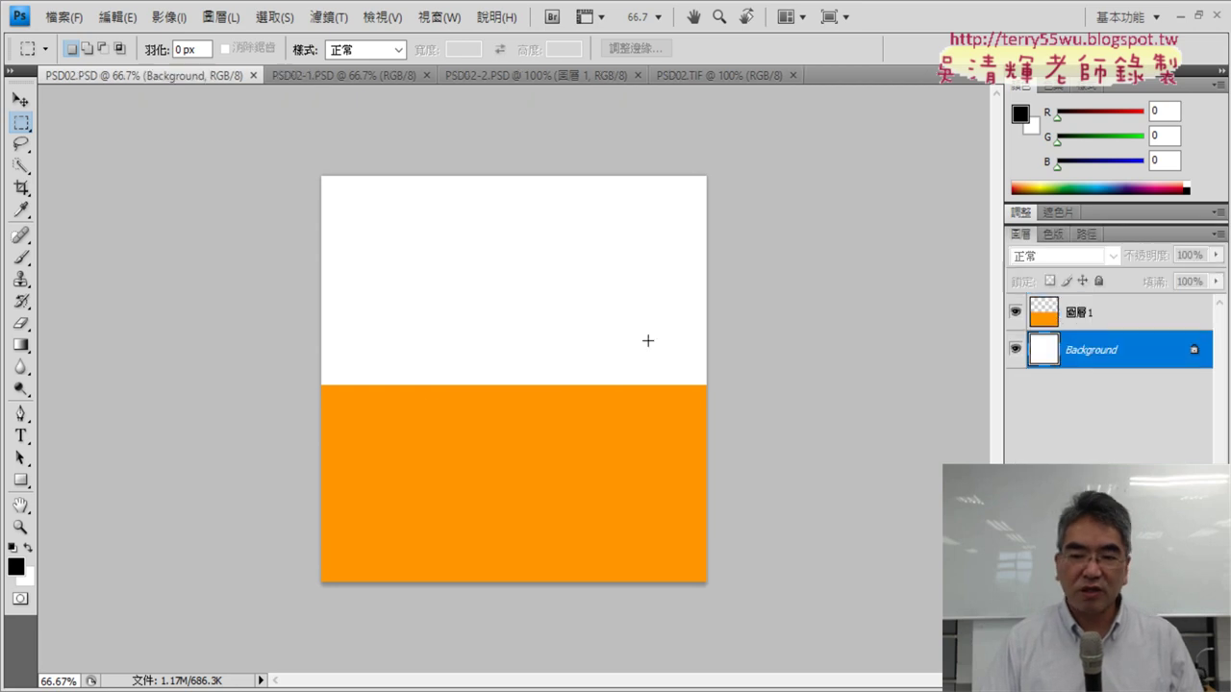
key("alt+bracketright")
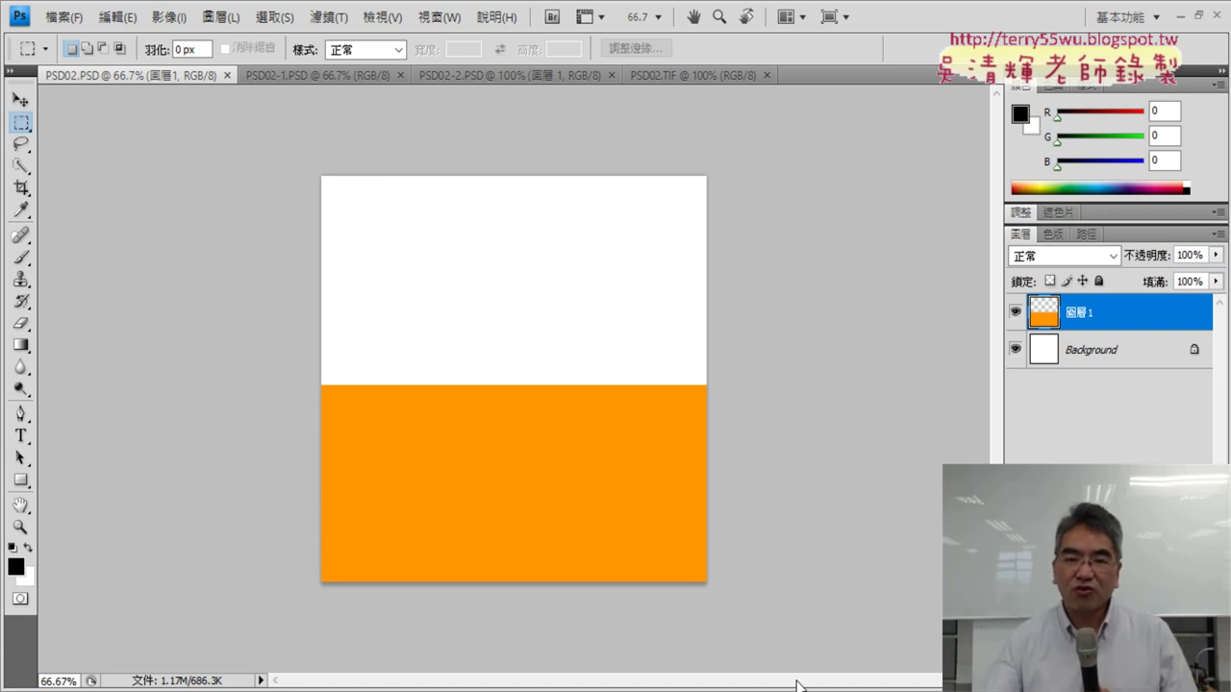
Compare the PSD02.TIF swirl reference with PSD02-2.PSD and PSD02-1.PSD, then bring up the exam PDF.
left_click(699, 75)
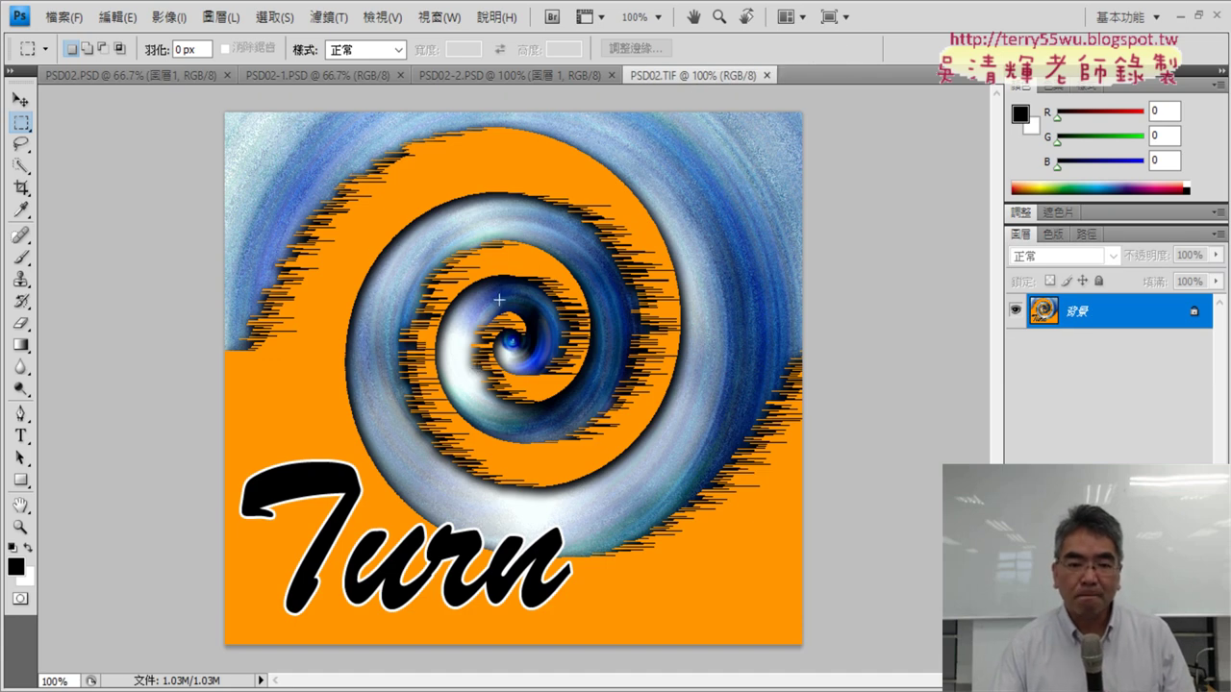
left_click(510, 70)
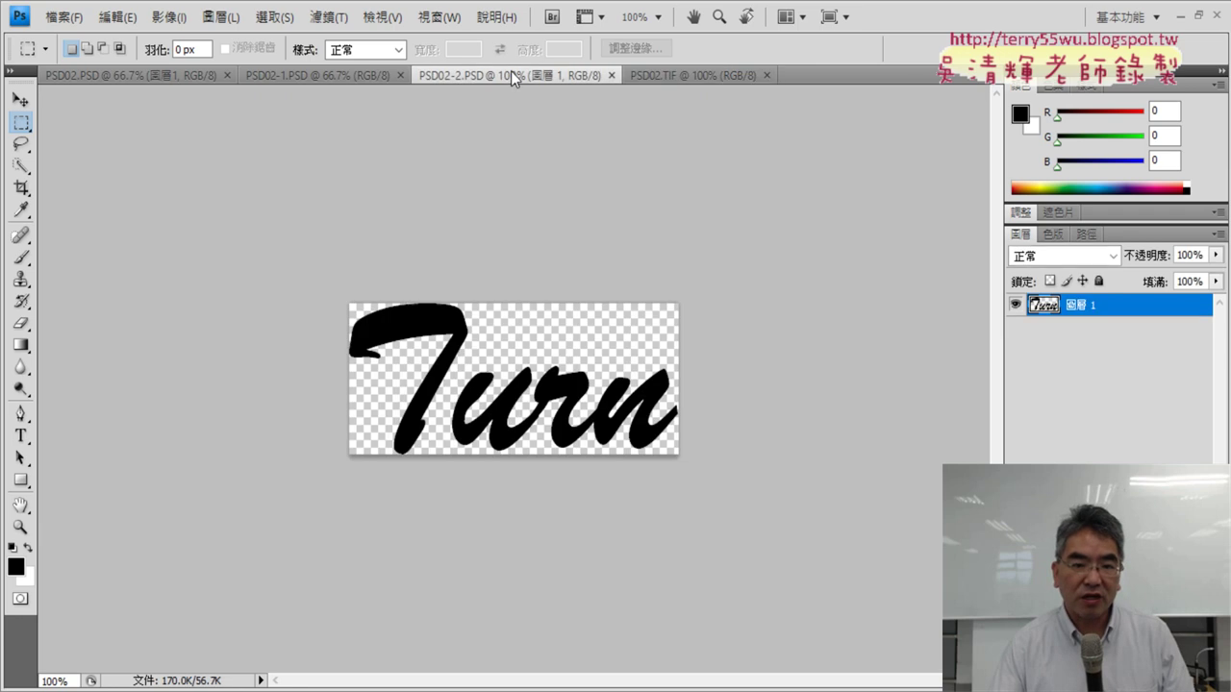
left_click(671, 75)
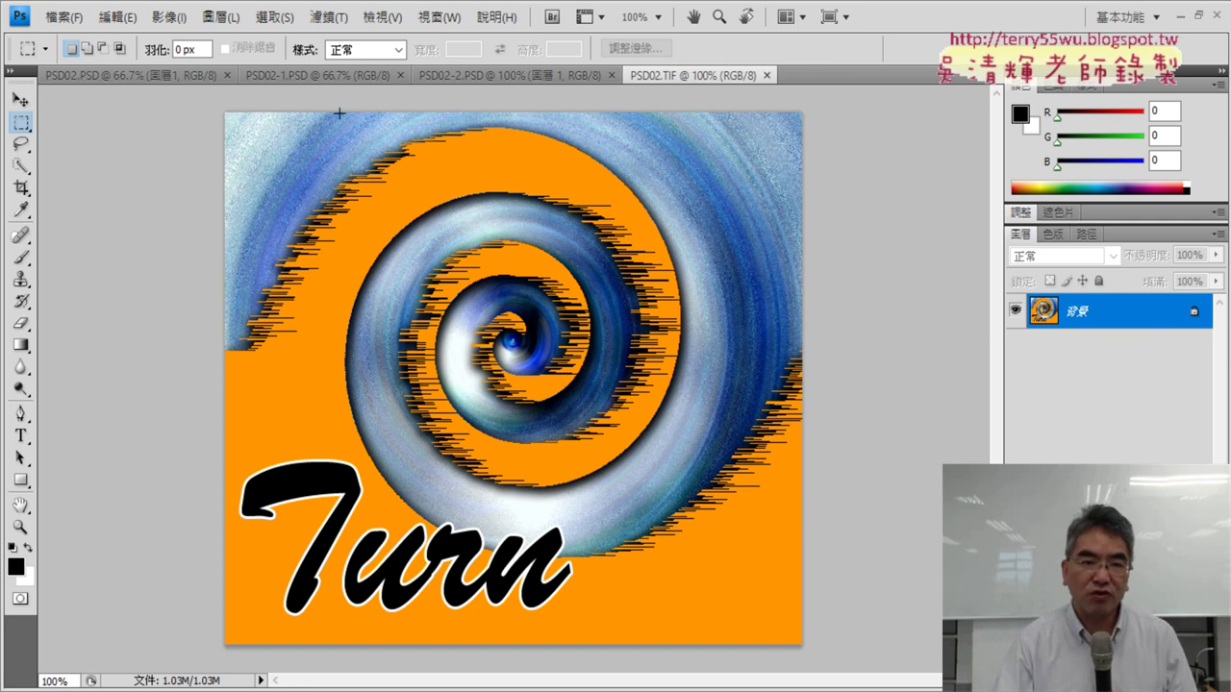
left_click(337, 78)
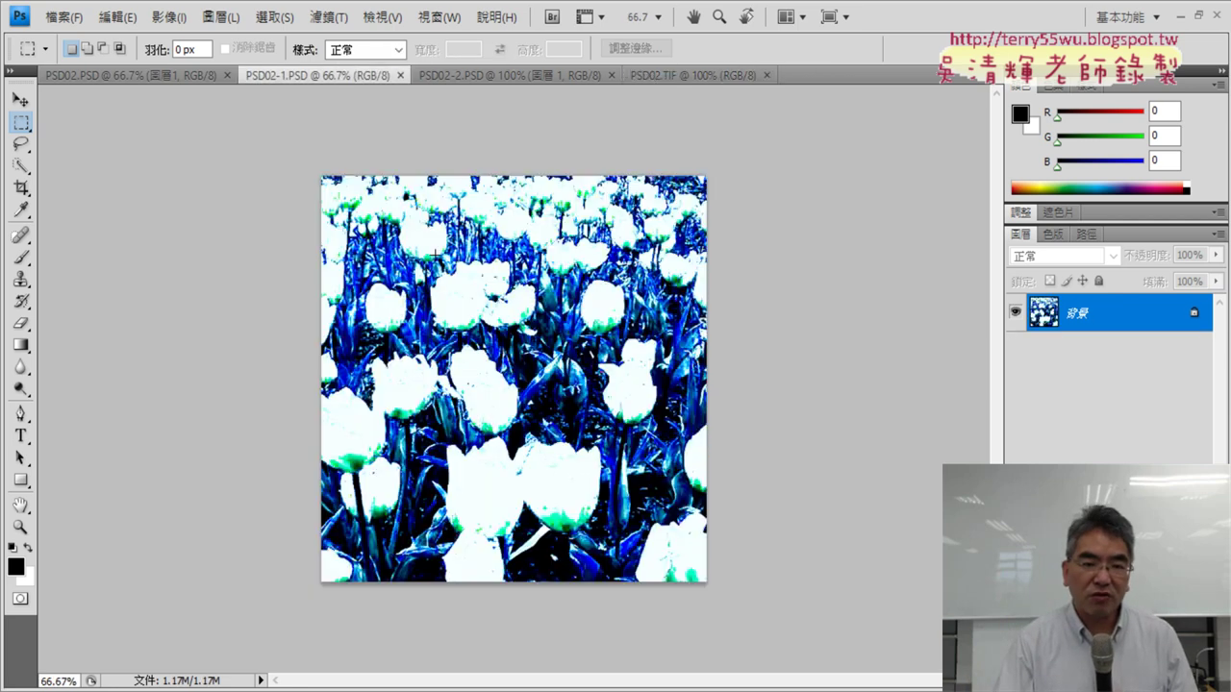
left_click(687, 75)
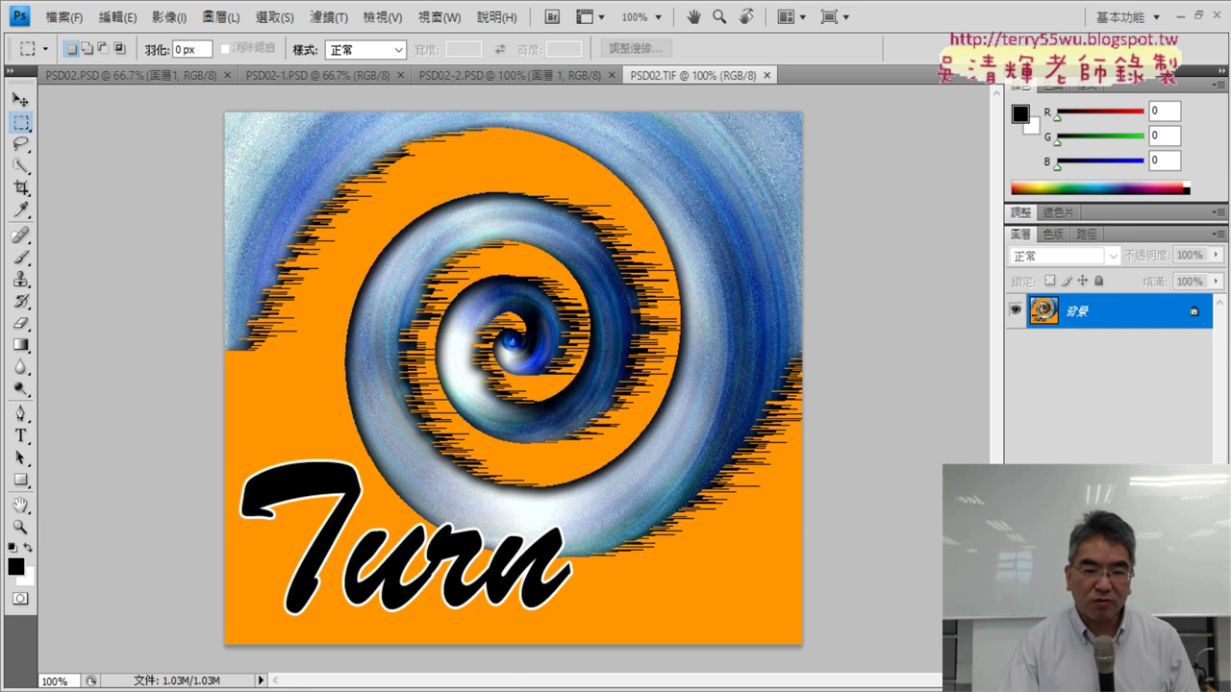
key("alt+Tab")
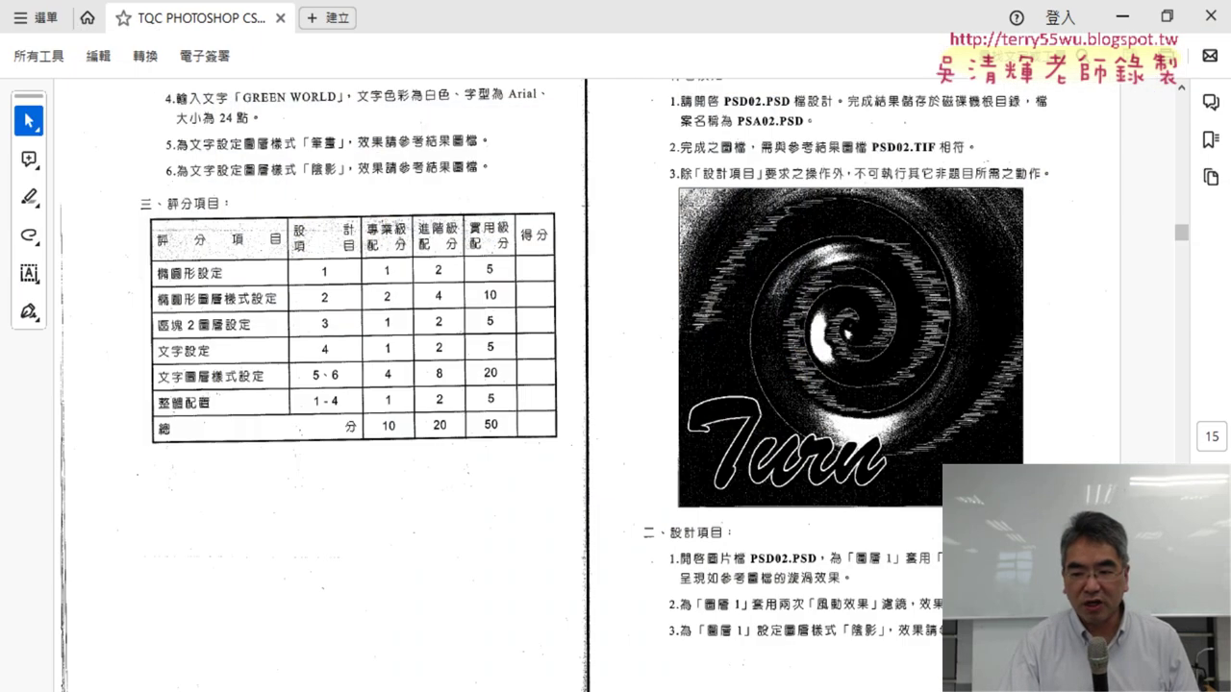
Zoom the exam PDF in twice and locate the swirl reference image.
key("ctrl+plus")
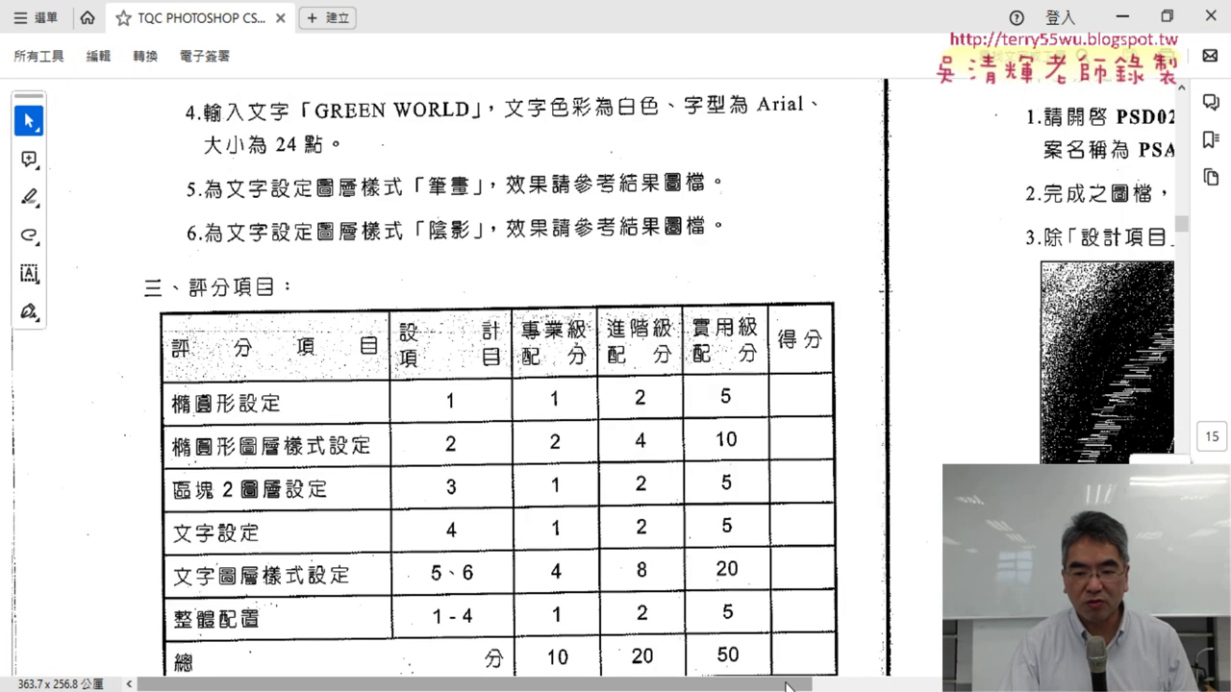
key("ctrl+plus")
scroll(766, 397, "right", 5)
scroll(765, 397, "down", 2)
scroll(765, 397, "up", 2)
scroll(765, 397, "up", 2)
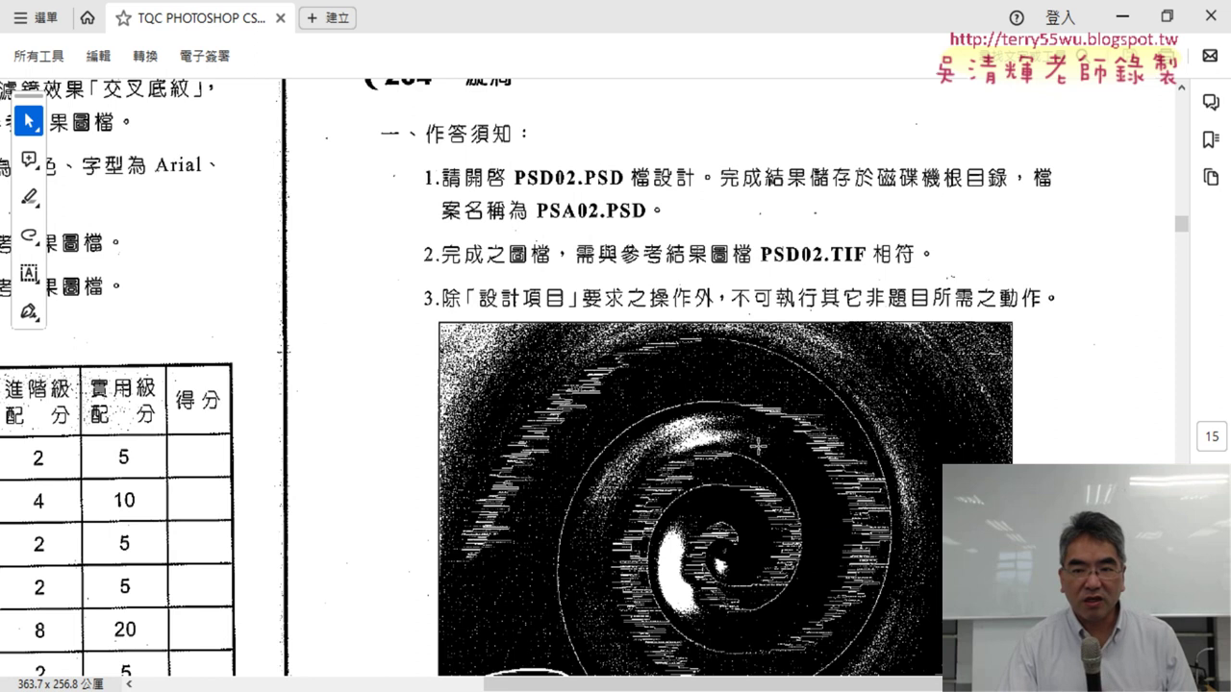
scroll(765, 397, "up", 1)
scroll(766, 397, "up", 1)
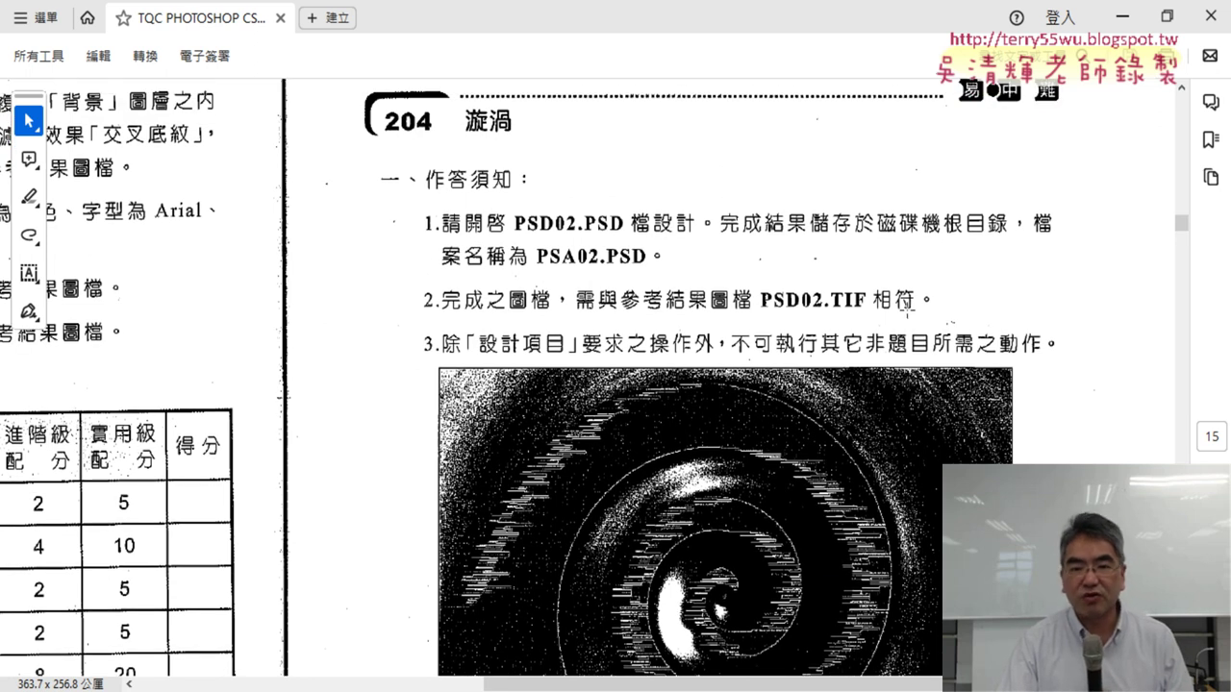
Read the design items (扭轉 filter, 風動效果 twice, 陰影 style), then return to Photoshop.
scroll(907, 308, "down", 2)
scroll(907, 309, "down", 2)
scroll(906, 309, "down", 1)
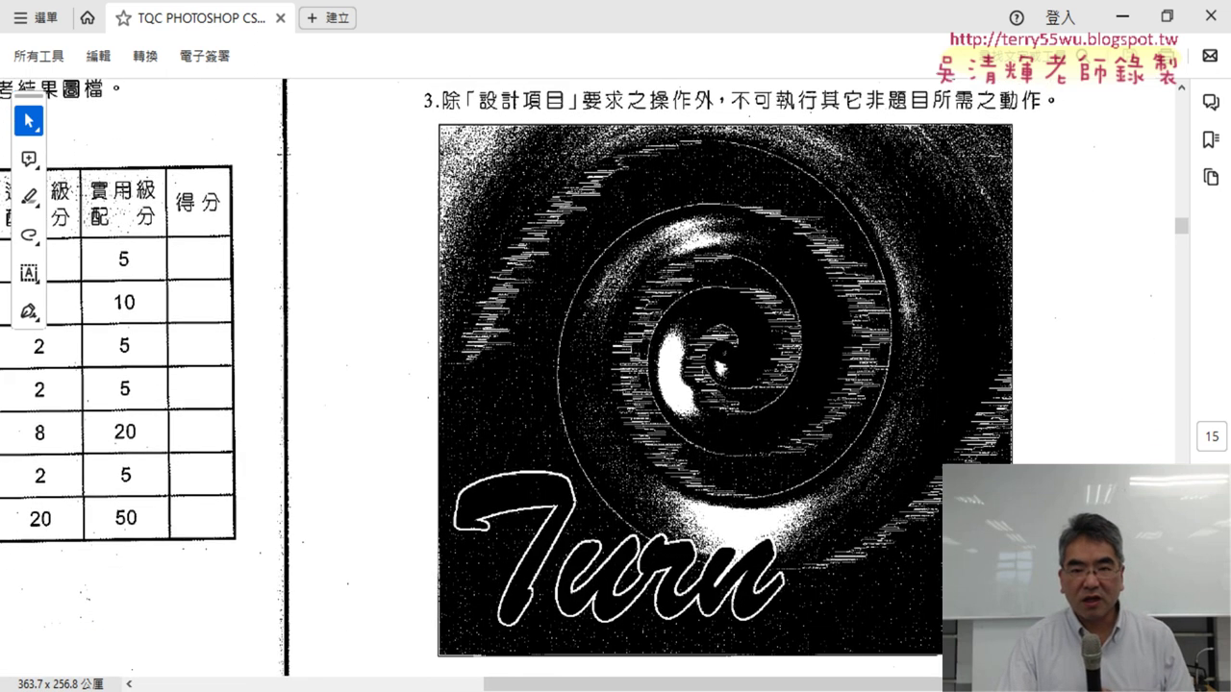
scroll(907, 308, "down", 2)
scroll(907, 309, "down", 2)
scroll(907, 309, "down", 2)
scroll(907, 308, "down", 1)
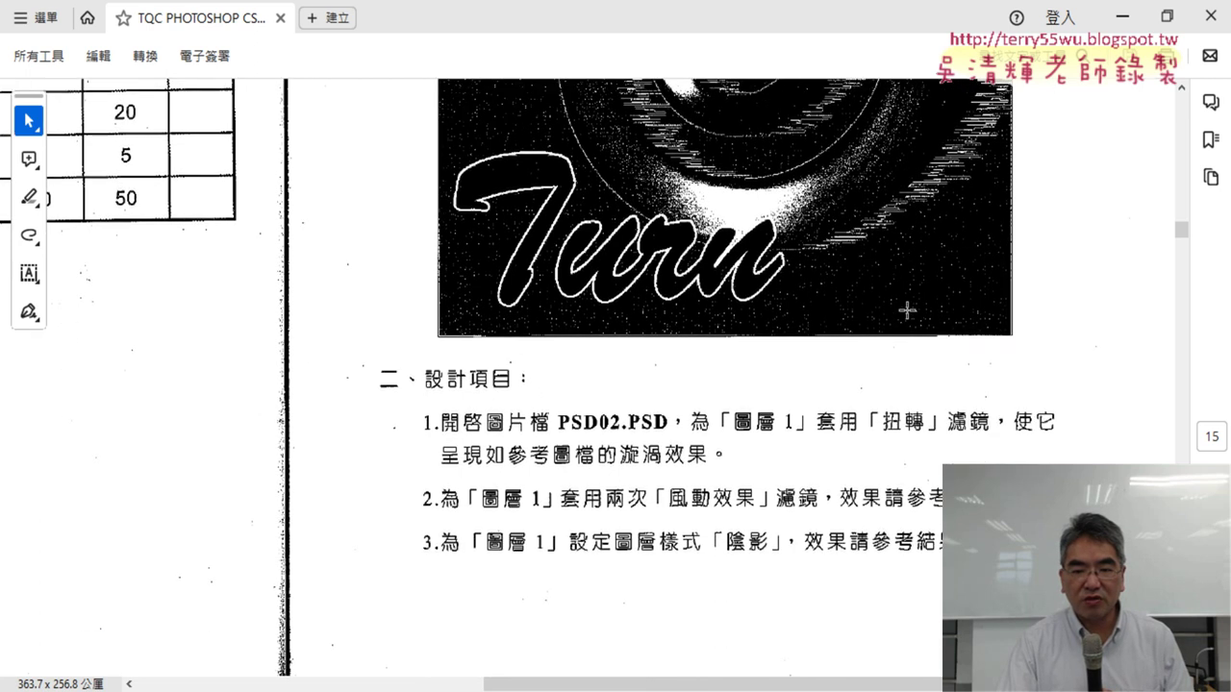
scroll(907, 309, "down", 2)
scroll(906, 309, "up", 3)
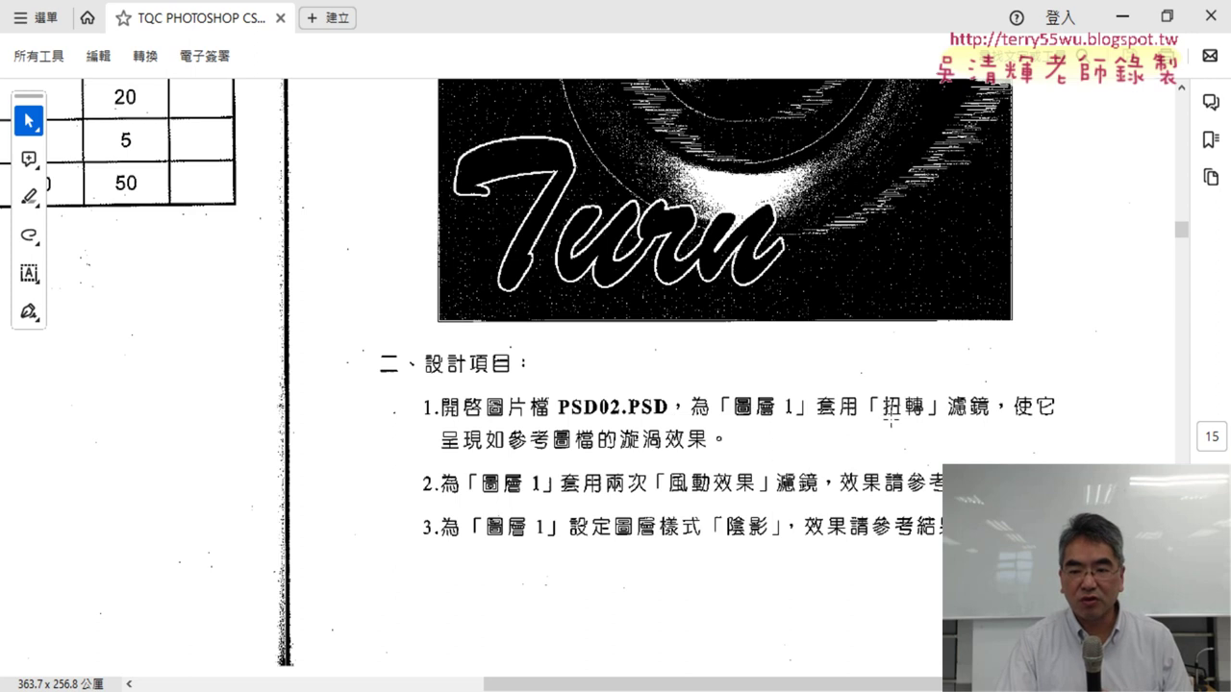
scroll(1068, 418, "up", 3)
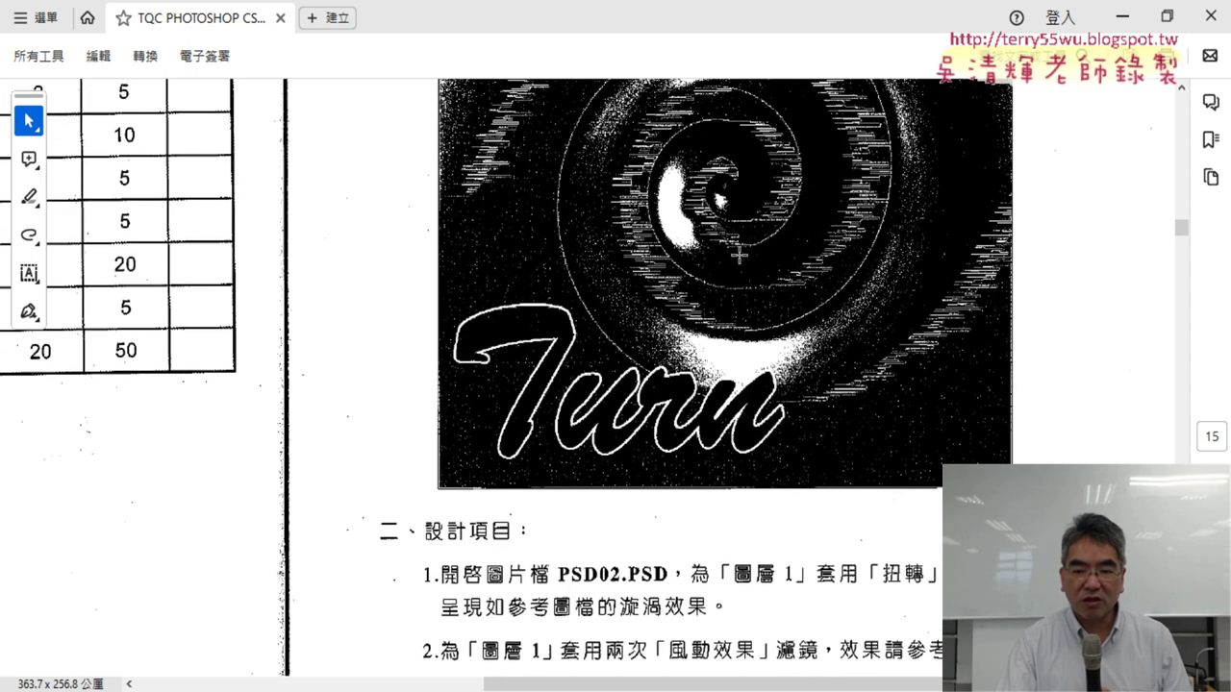
key("alt+Tab")
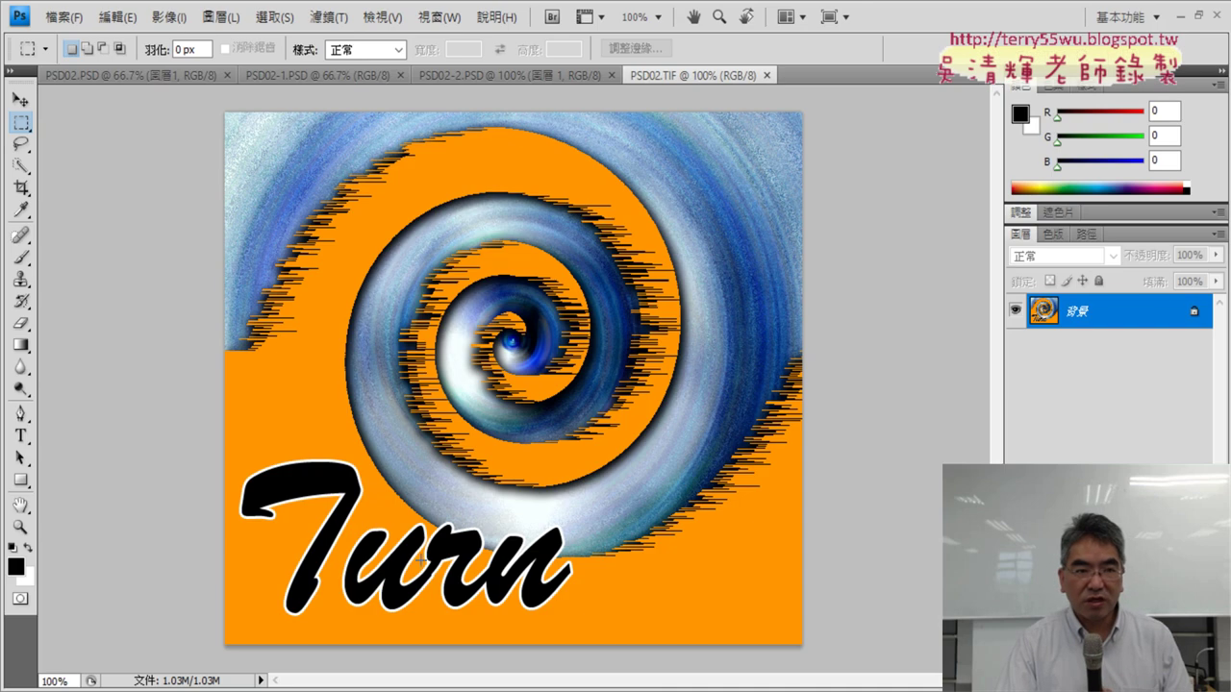
left_click(99, 76)
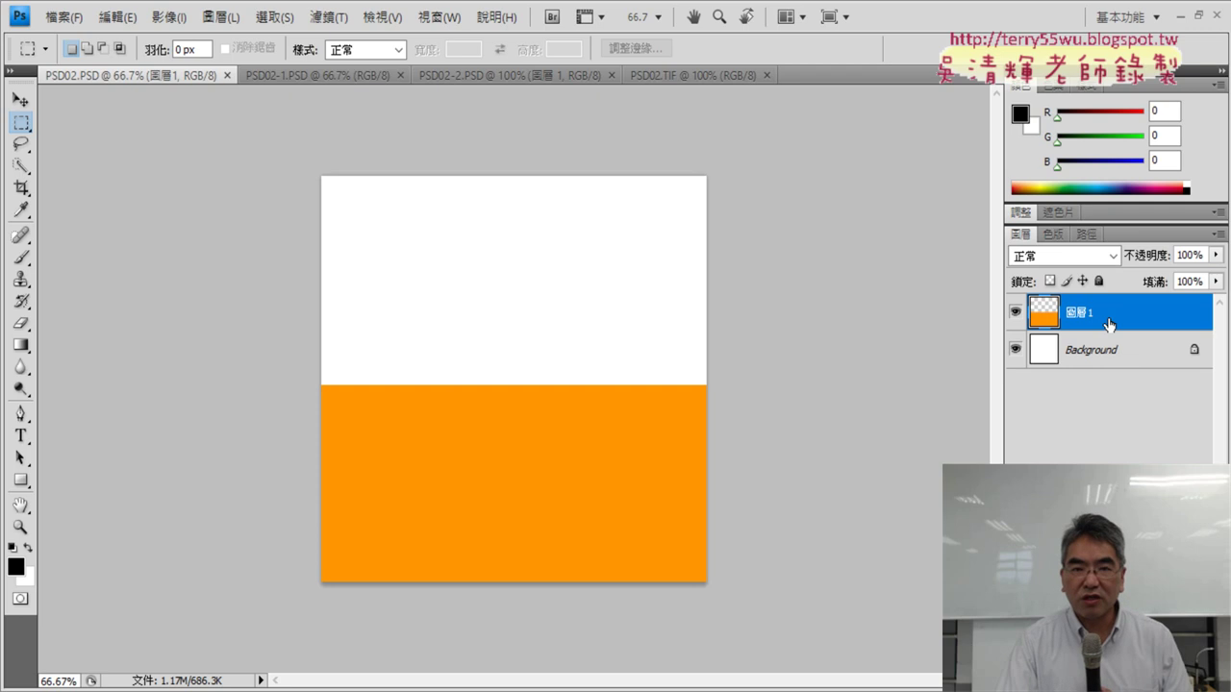
left_click(330, 17)
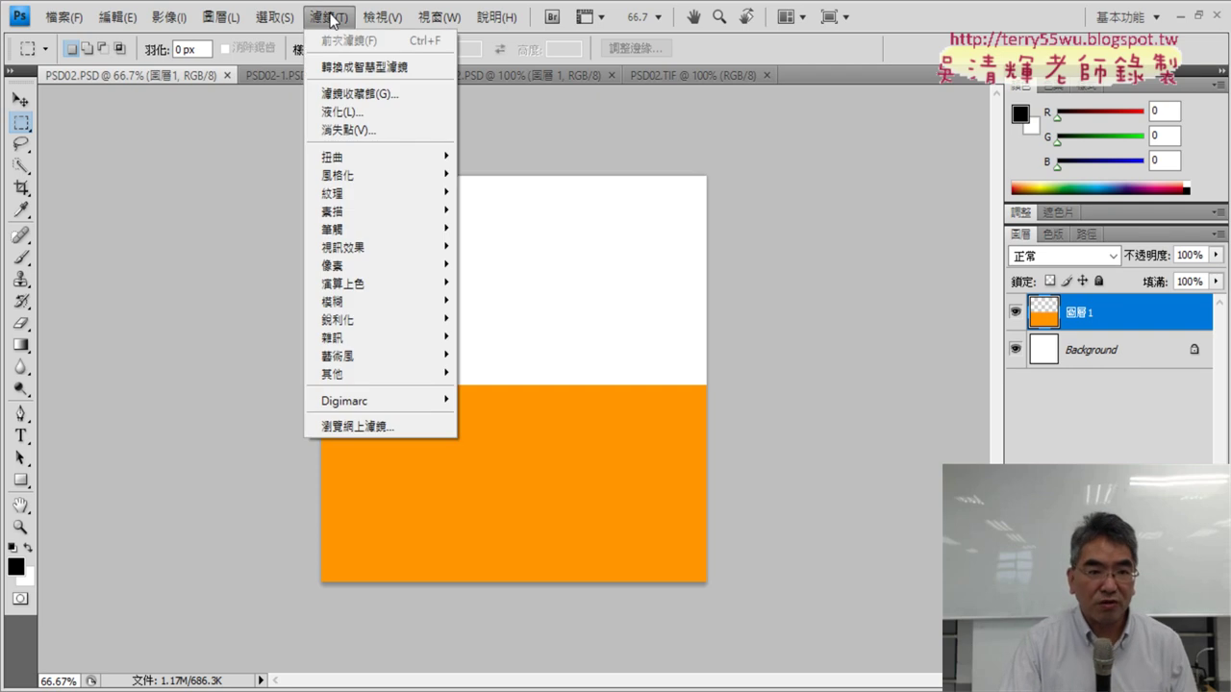
mouse_move(346, 156)
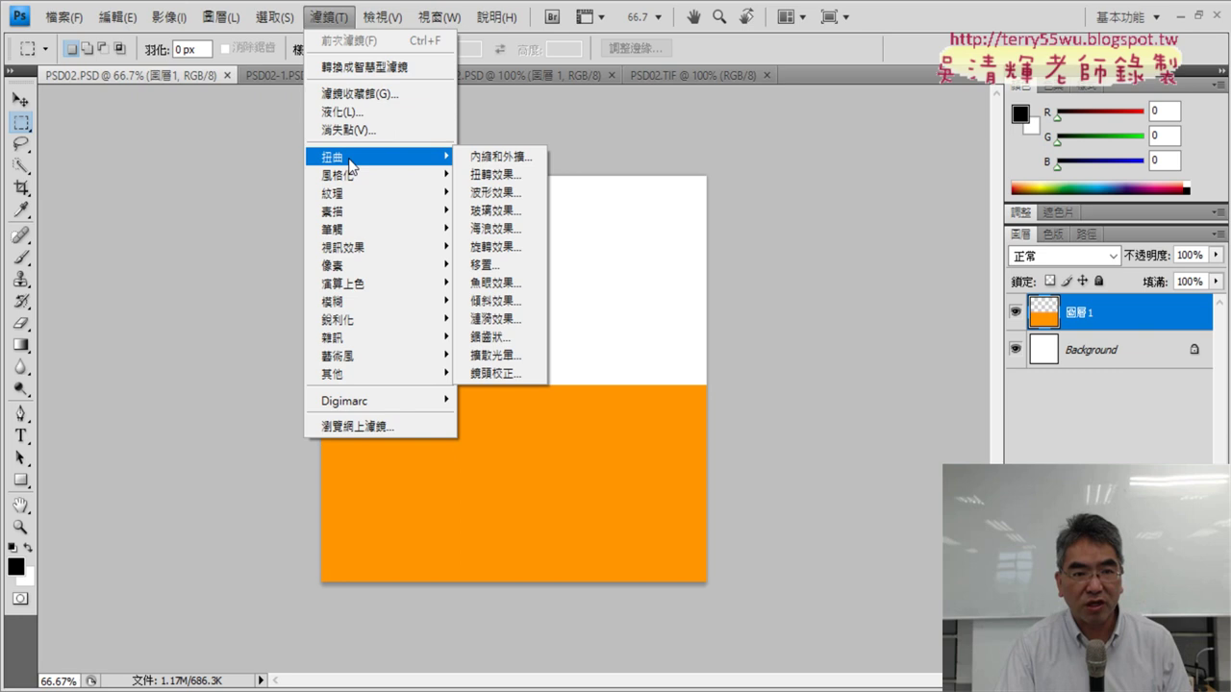
left_click(529, 176)
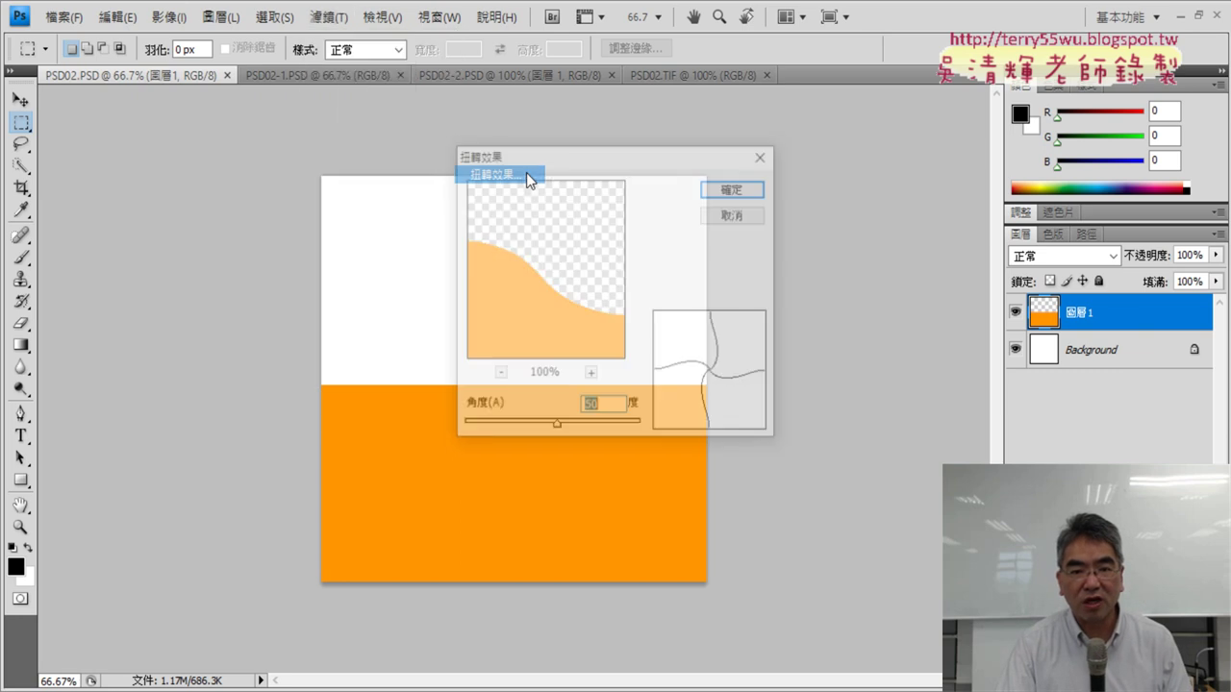
left_click_drag(601, 161, 884, 184)
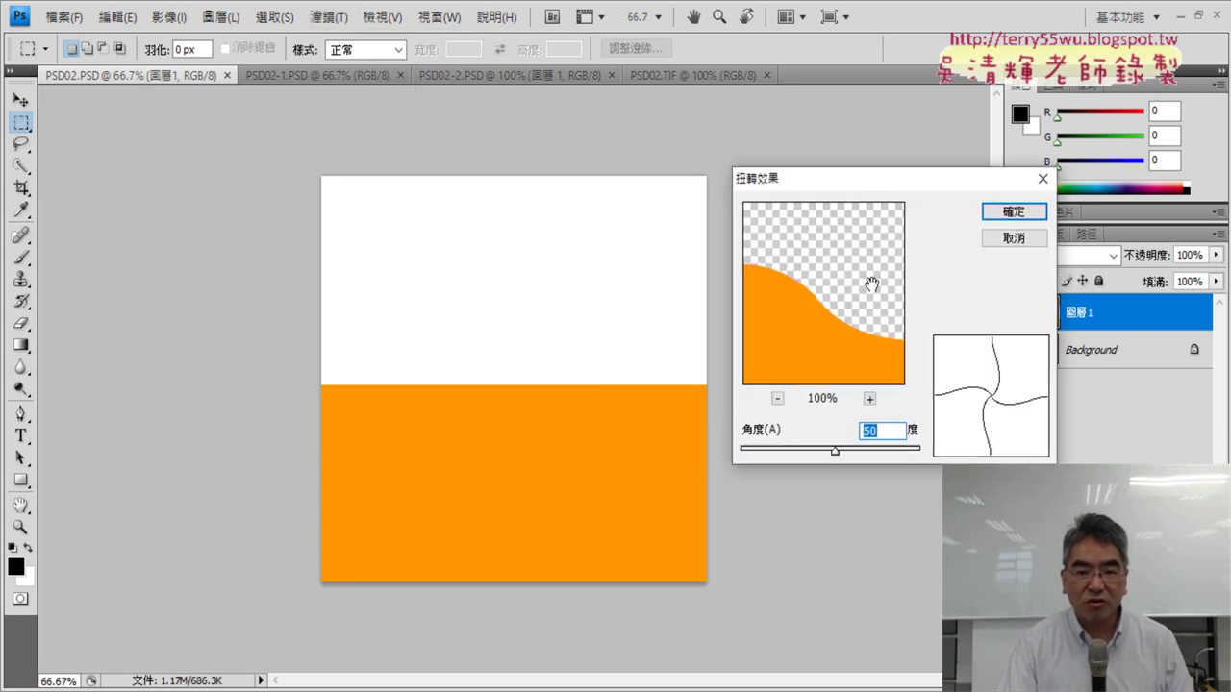
mouse_move(834, 450)
left_mouse_down()
mouse_move(733, 452)
mouse_move(973, 454)
left_mouse_up()
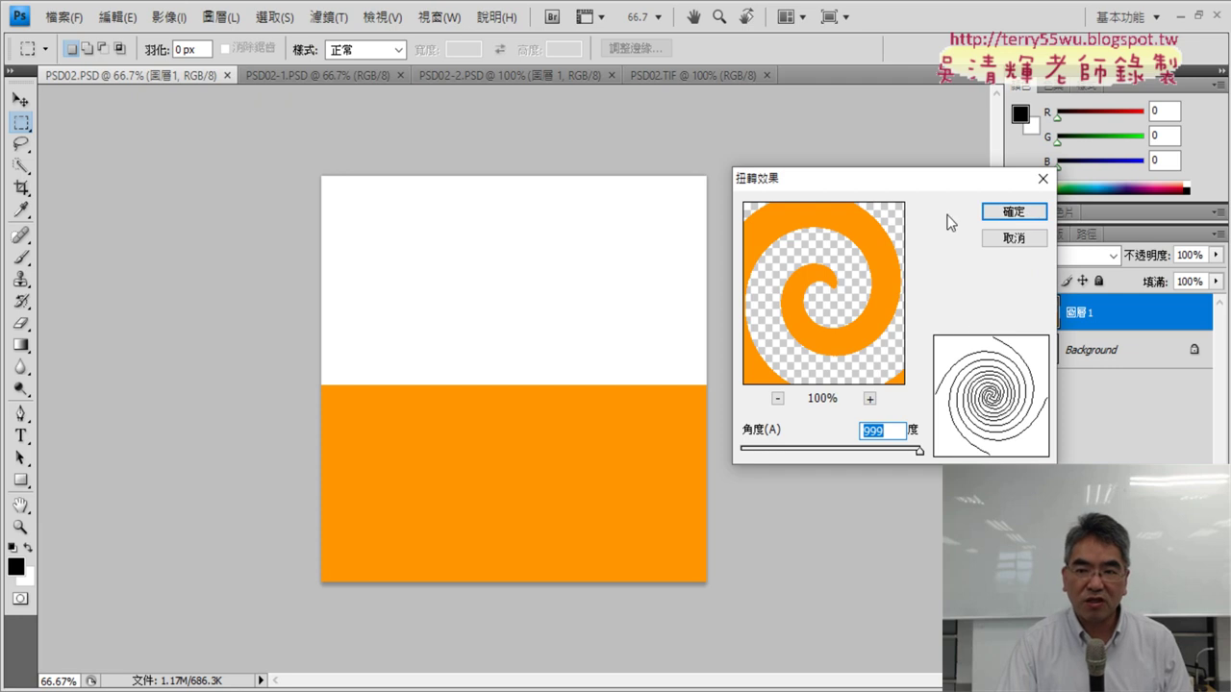
left_click(1012, 239)
left_click(698, 77)
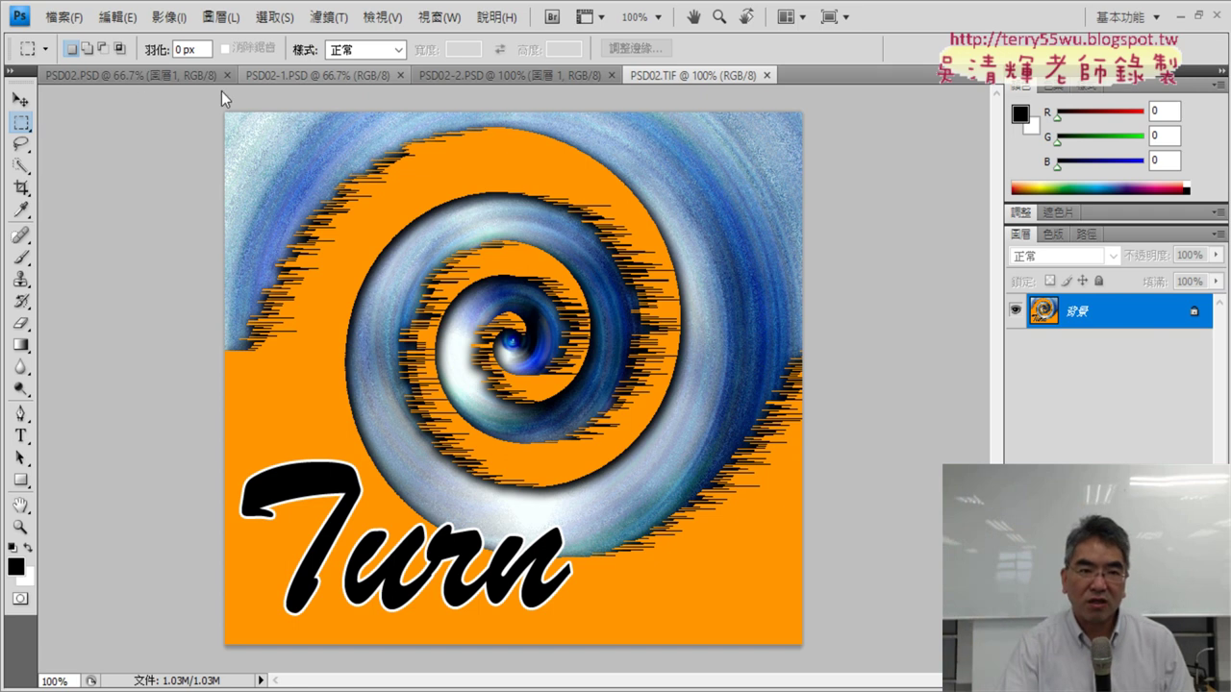
Preview a 999° Twirl on the orange layer of PSD02.PSD.
left_click(135, 74)
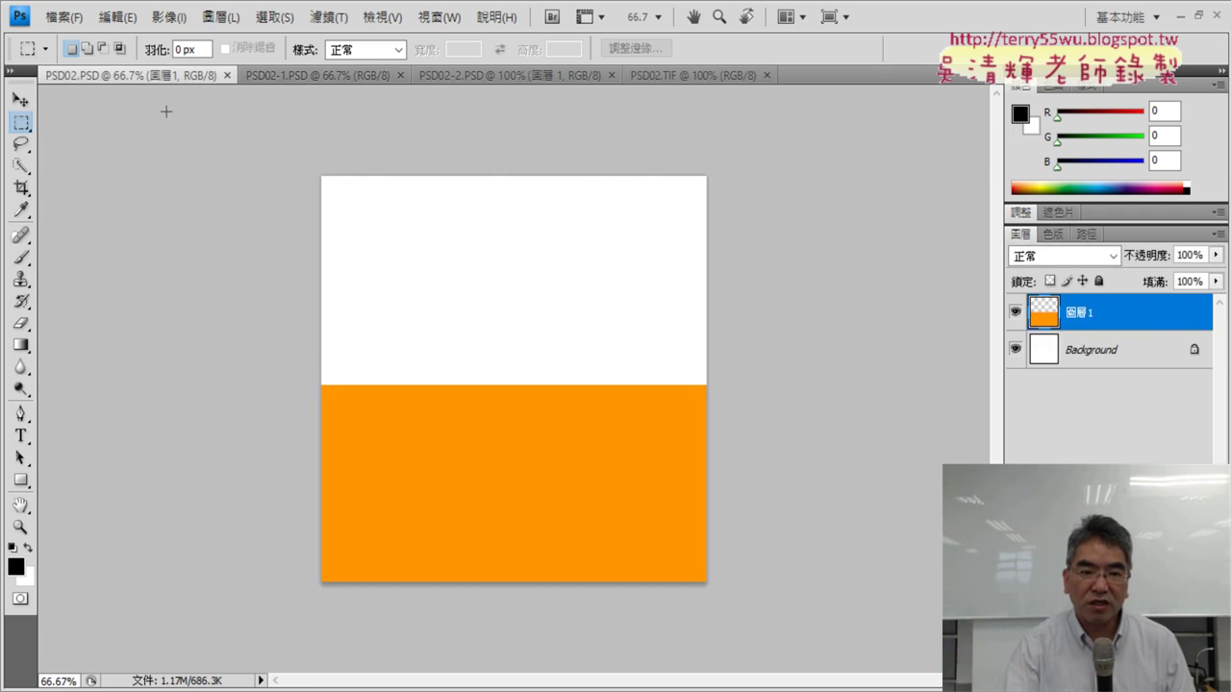
left_click(324, 20)
mouse_move(346, 157)
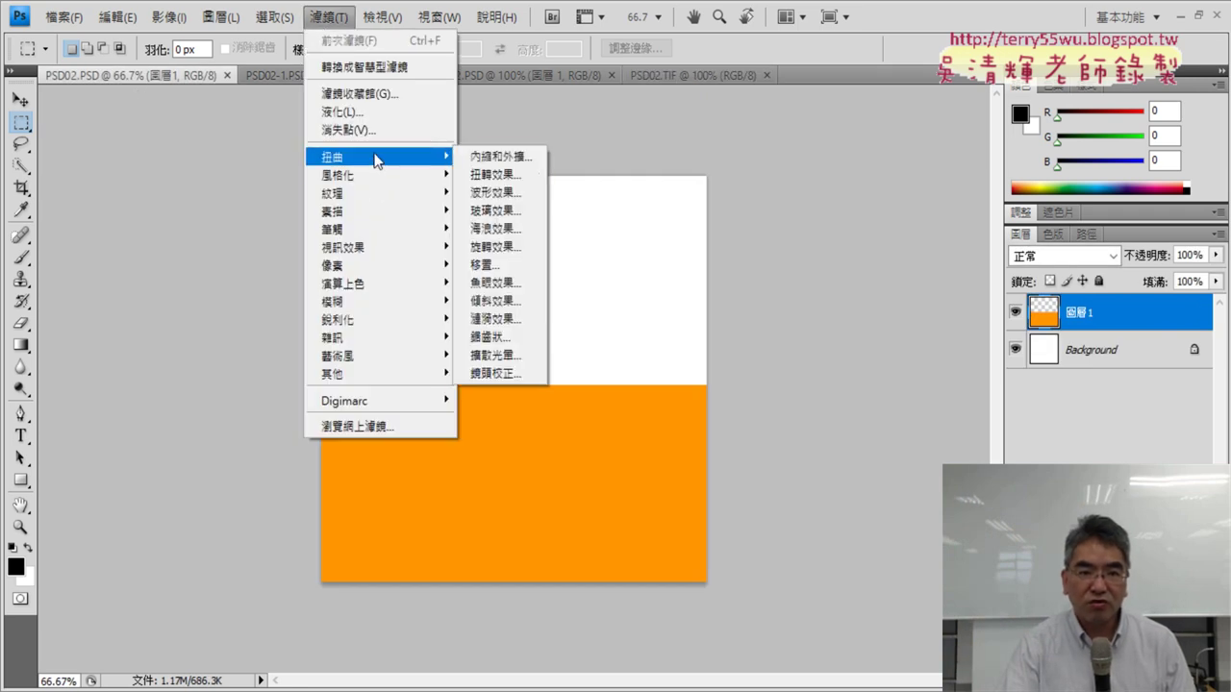
left_click(529, 176)
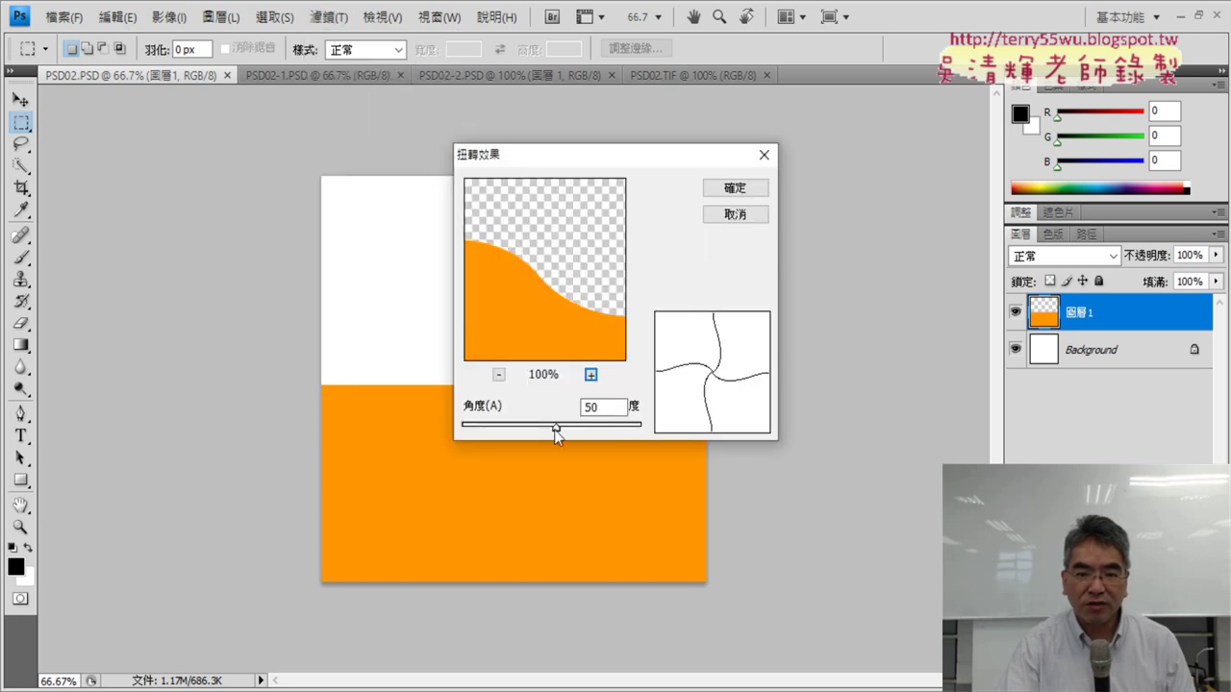
left_click_drag(556, 426, 679, 434)
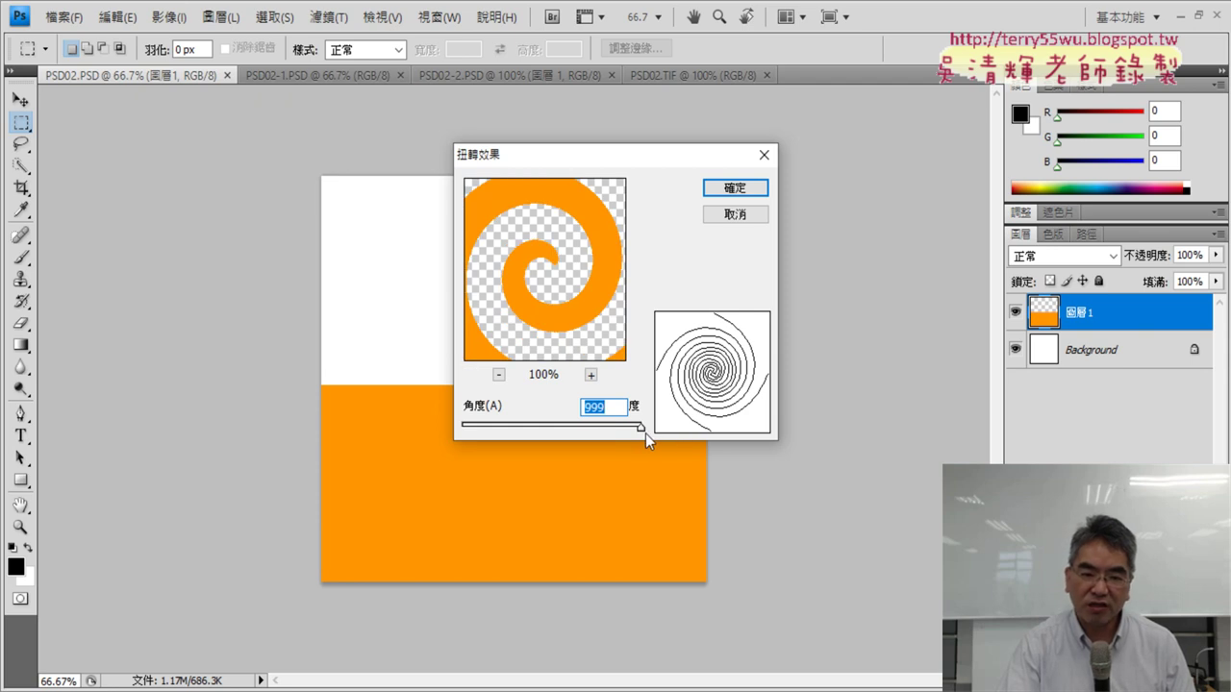
mouse_move(626, 434)
left_mouse_down()
mouse_move(606, 430)
mouse_move(677, 430)
left_mouse_up()
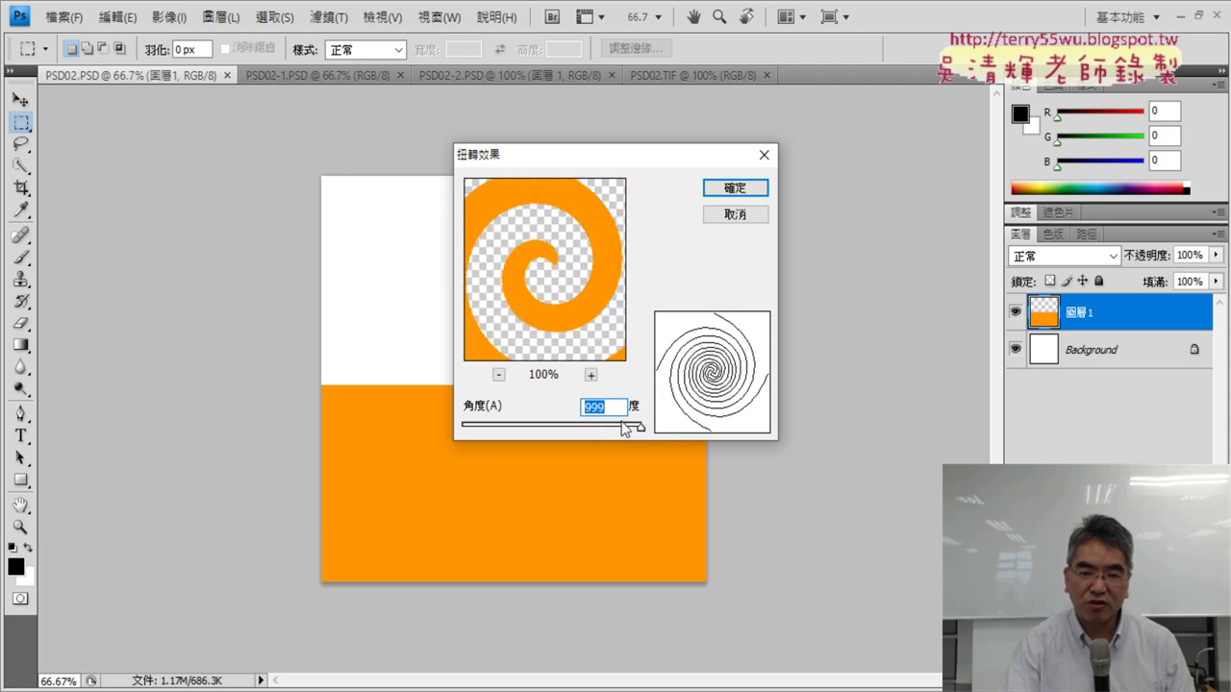
Check the twirl preview at 25% and 200%, cancel it, and view the PSD02.TIF reference.
left_click(499, 375)
left_click(499, 375)
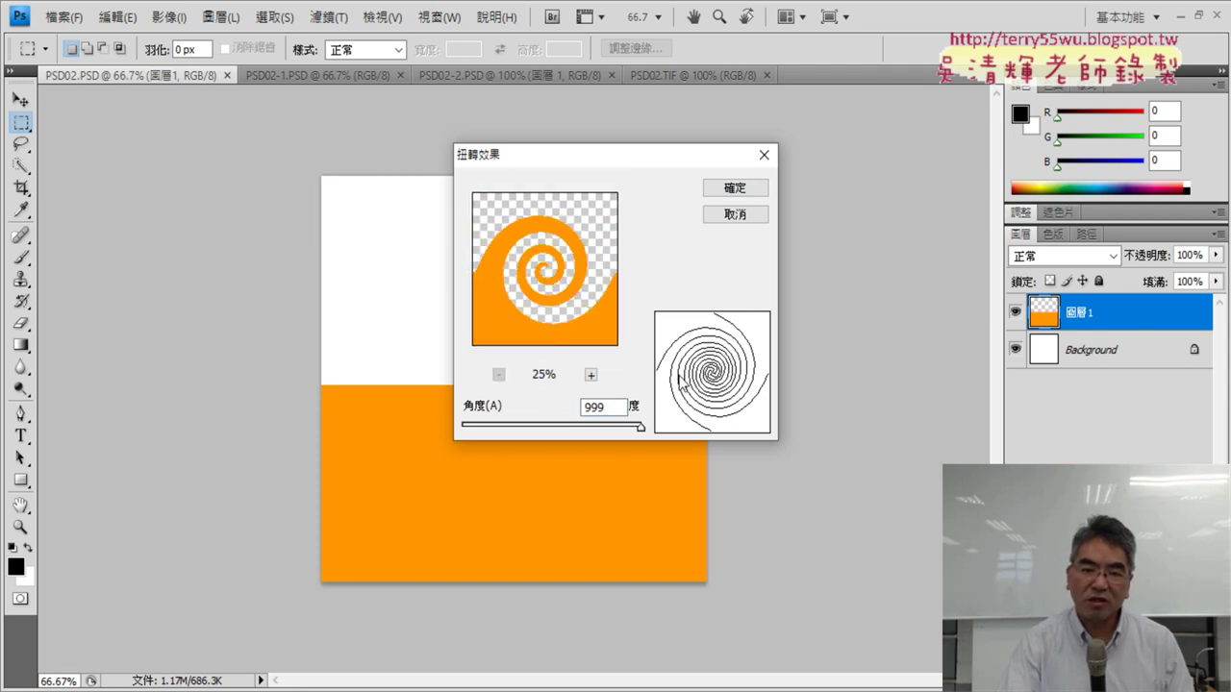
left_click(591, 375)
left_click(590, 375)
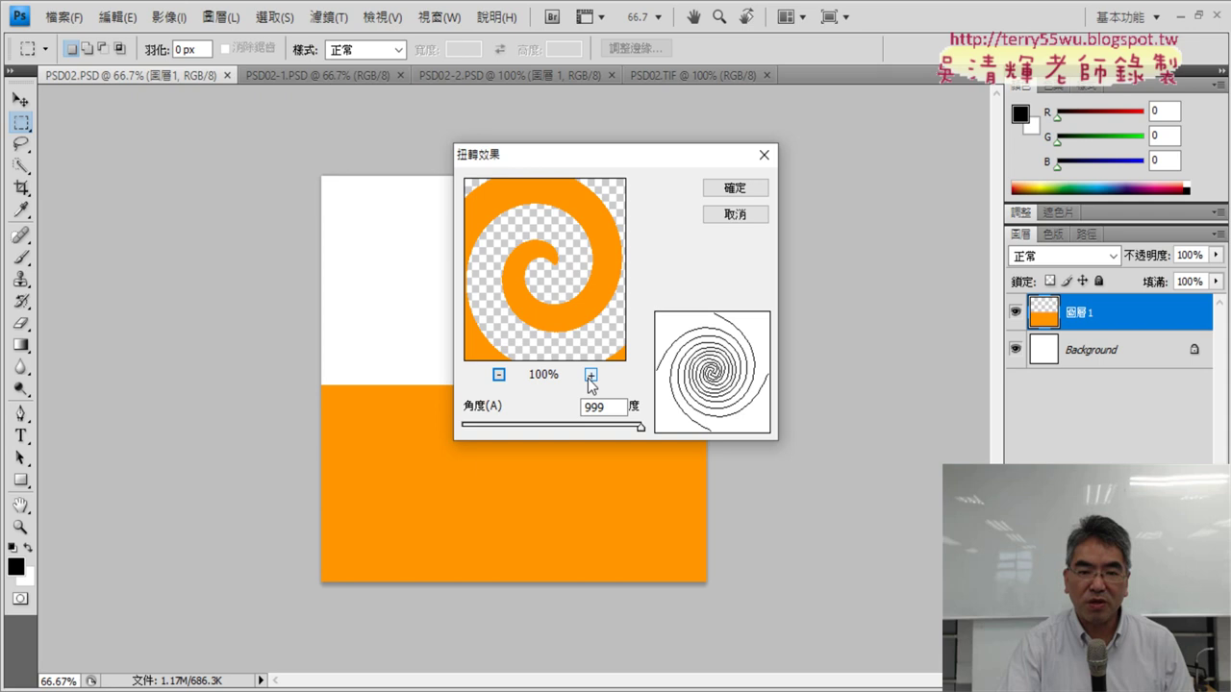
left_click(590, 375)
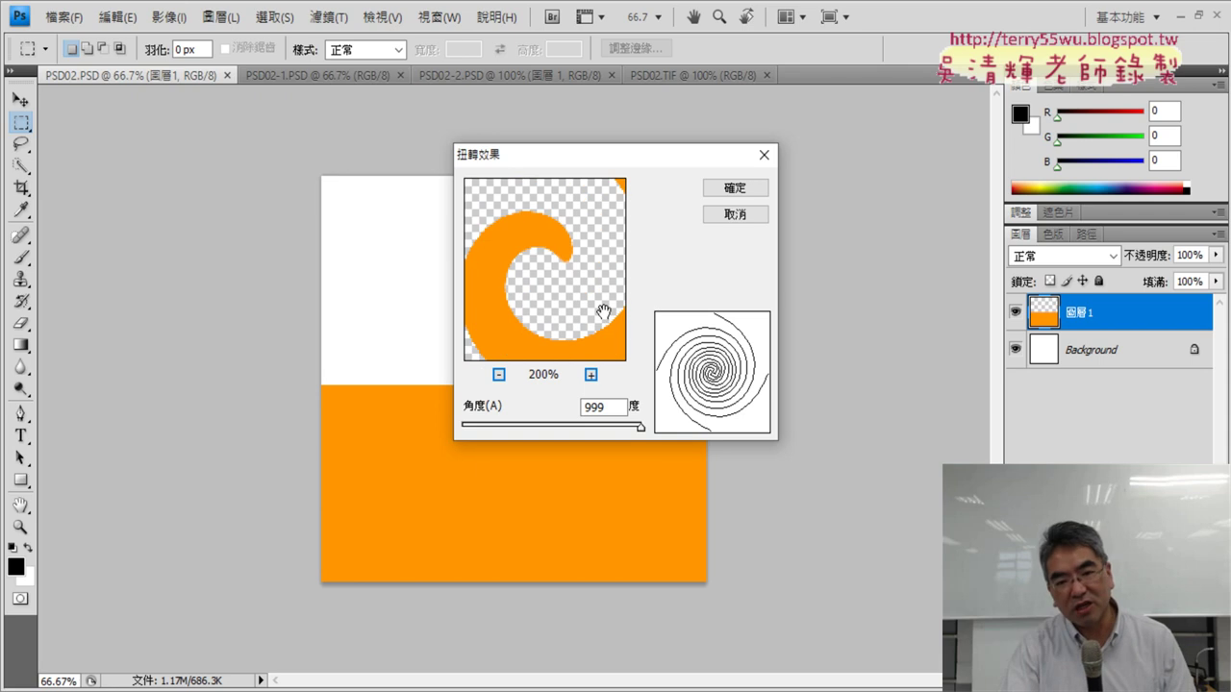
left_click(499, 375)
left_click(499, 375)
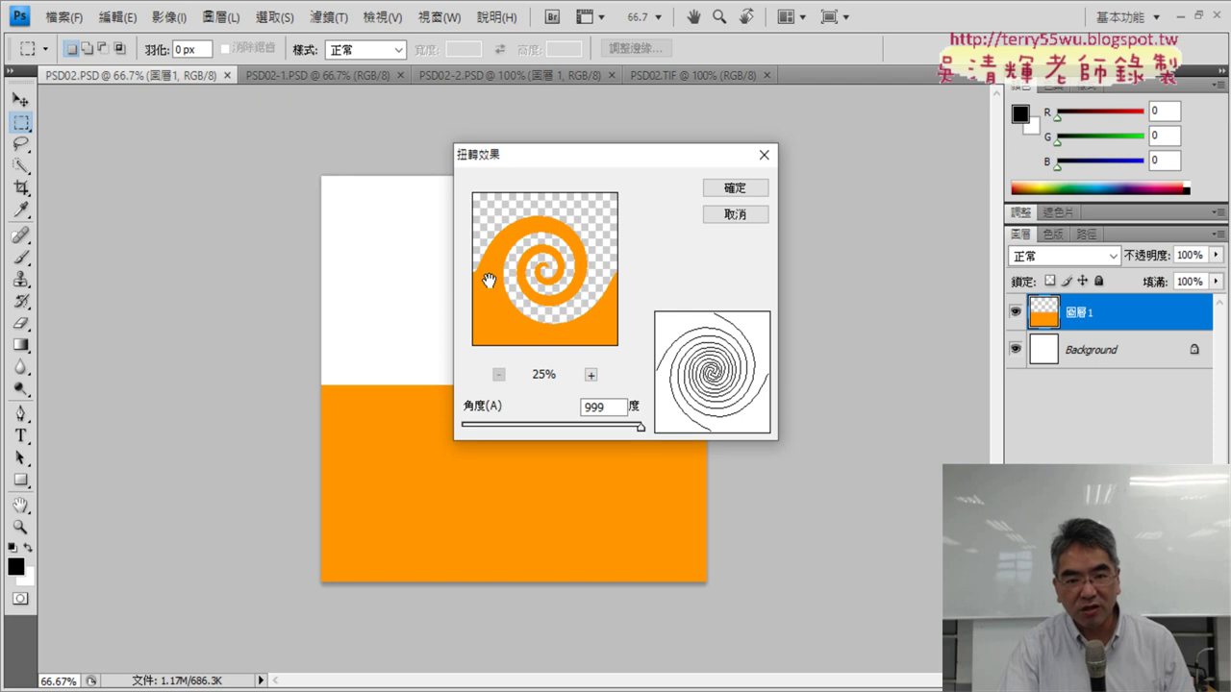
left_click(732, 215)
left_click(687, 75)
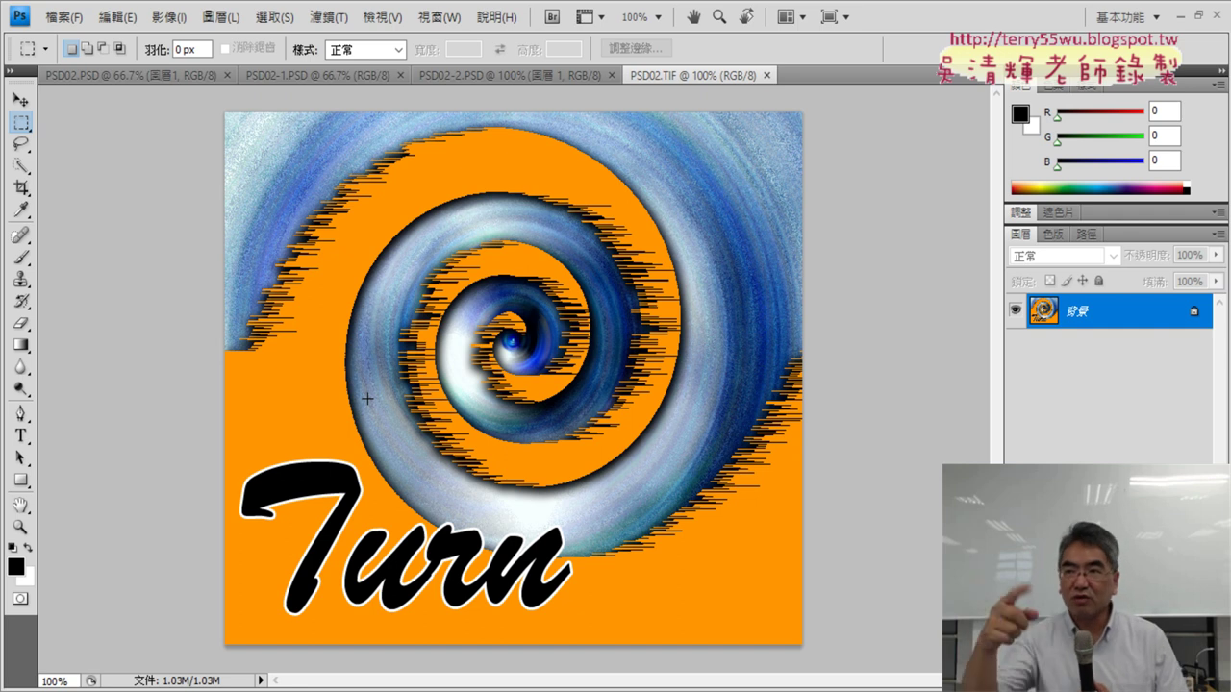
Apply a 999° Twirl to PSD02.PSD's orange layer, then compare with the PSD02.TIF reference.
left_click(135, 79)
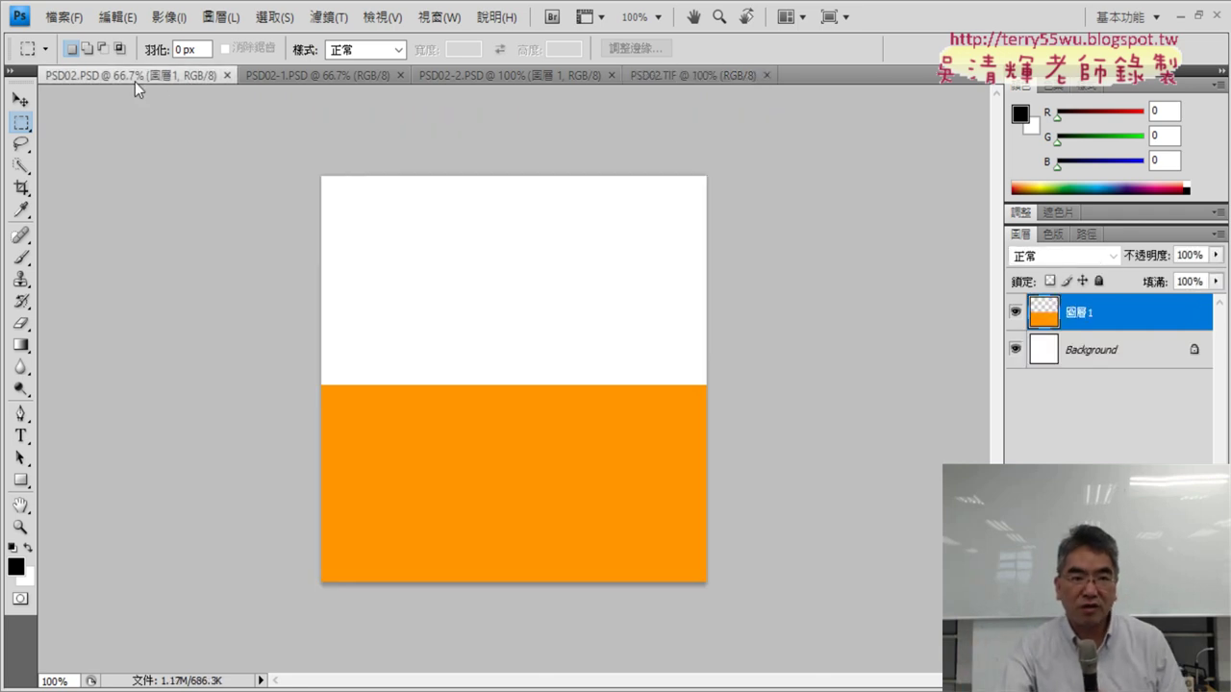
left_click(328, 16)
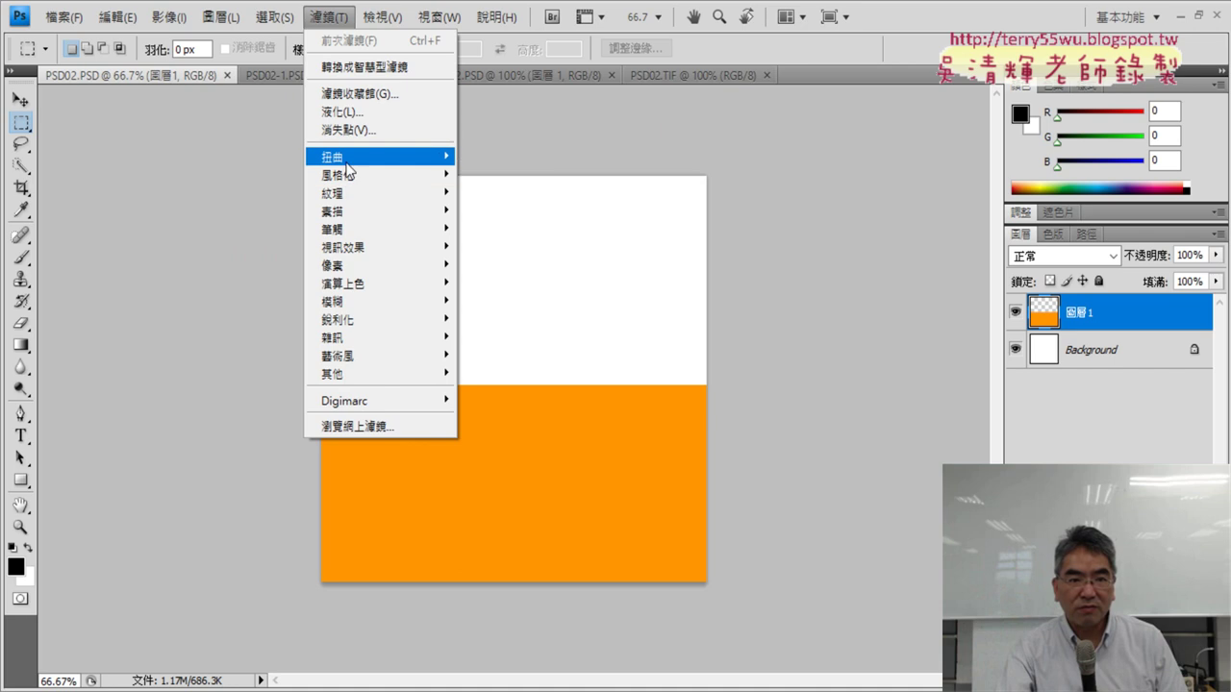
mouse_move(377, 156)
left_click(496, 174)
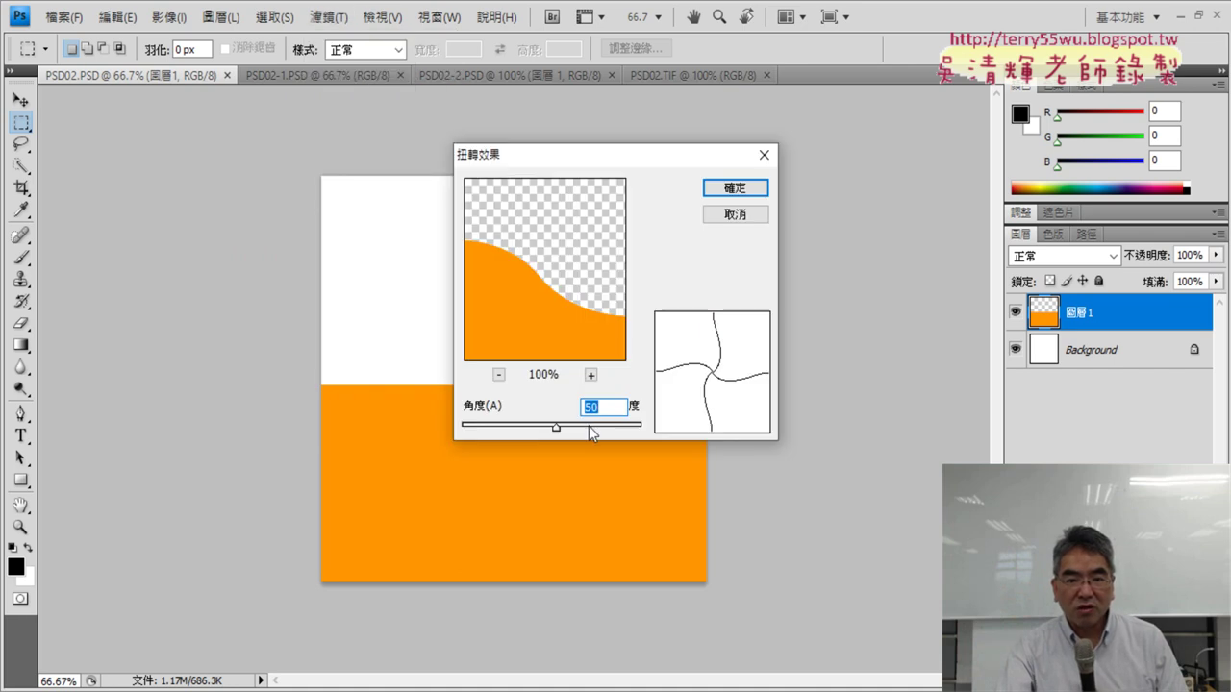
left_click_drag(558, 431, 411, 430)
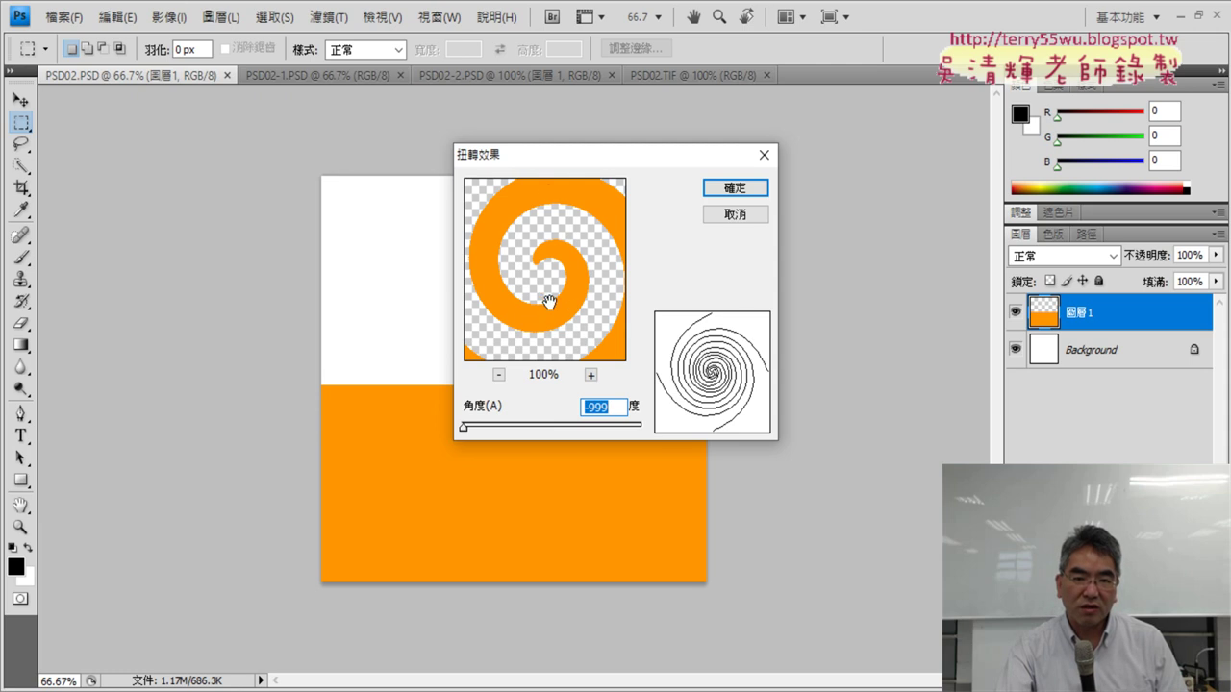
left_click_drag(464, 429, 640, 429)
left_click(499, 374)
left_click(499, 374)
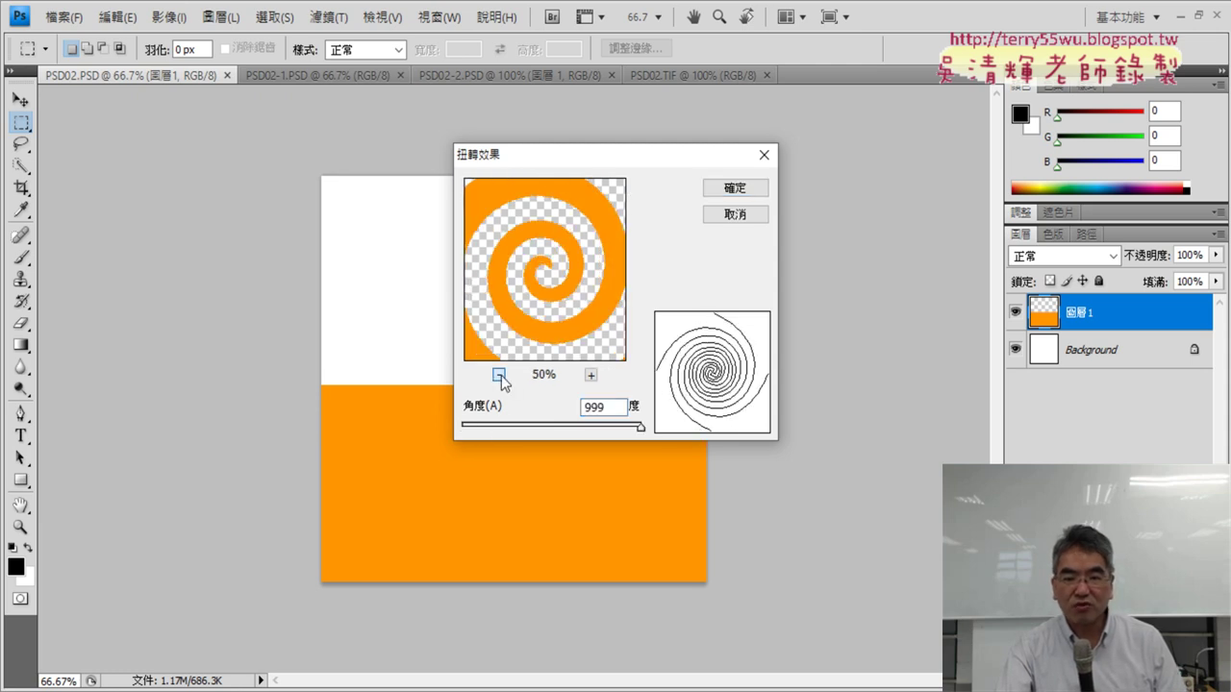
left_click(499, 374)
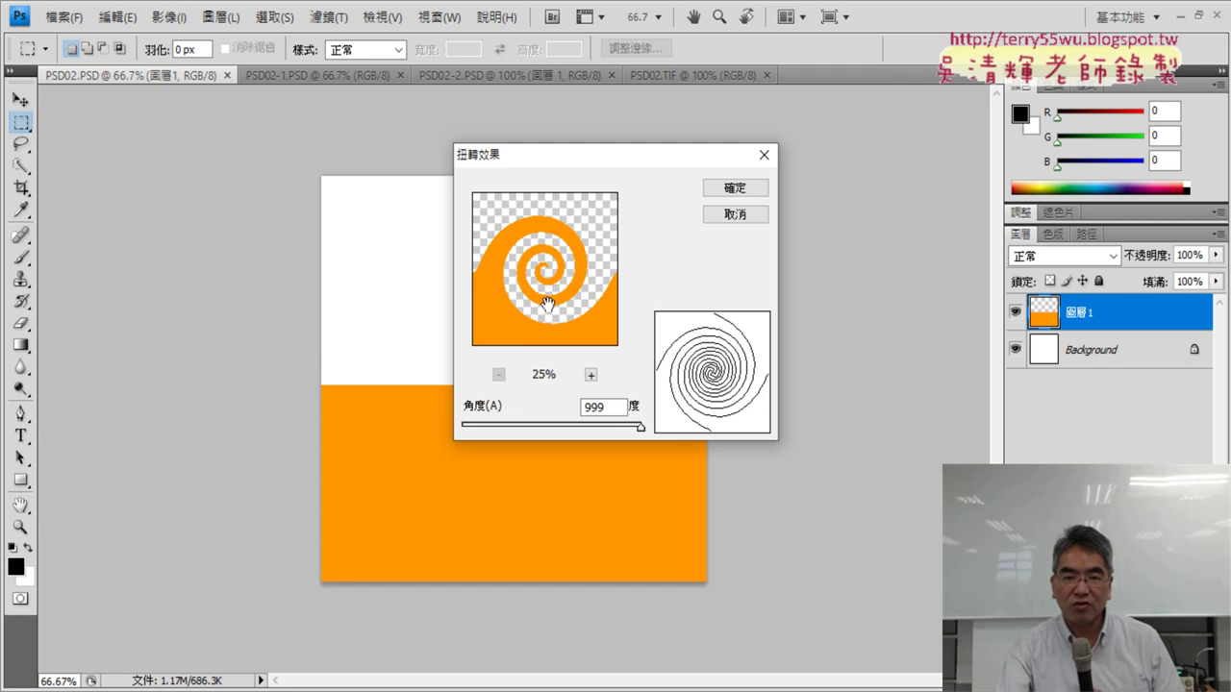
left_click(734, 188)
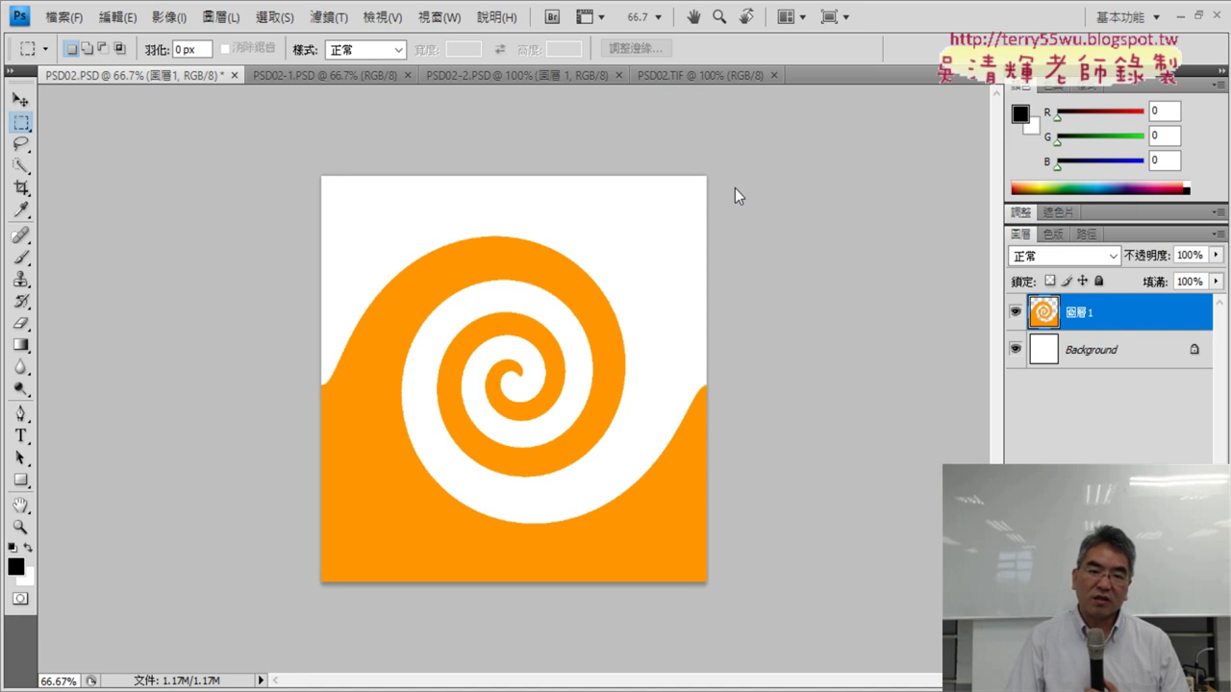
left_click(669, 75)
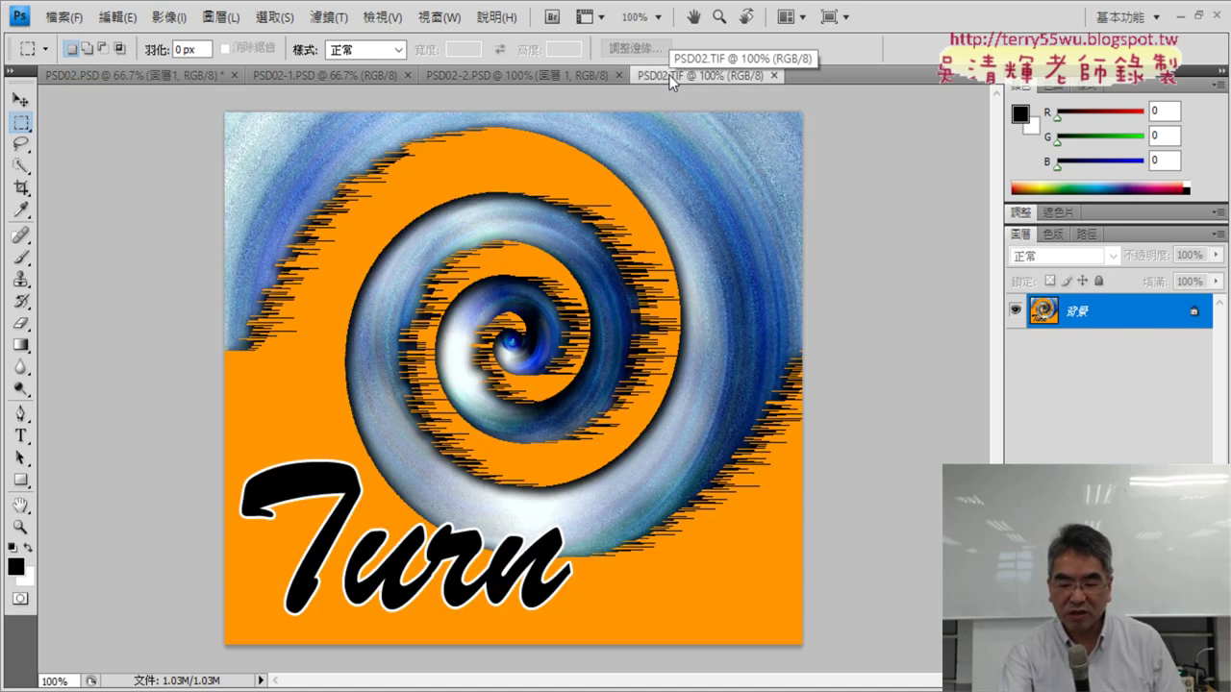
Zoom PSD02.TIF to 66.7% and compare it repeatedly with the PSD02.PSD spiral.
key("ctrl+minus")
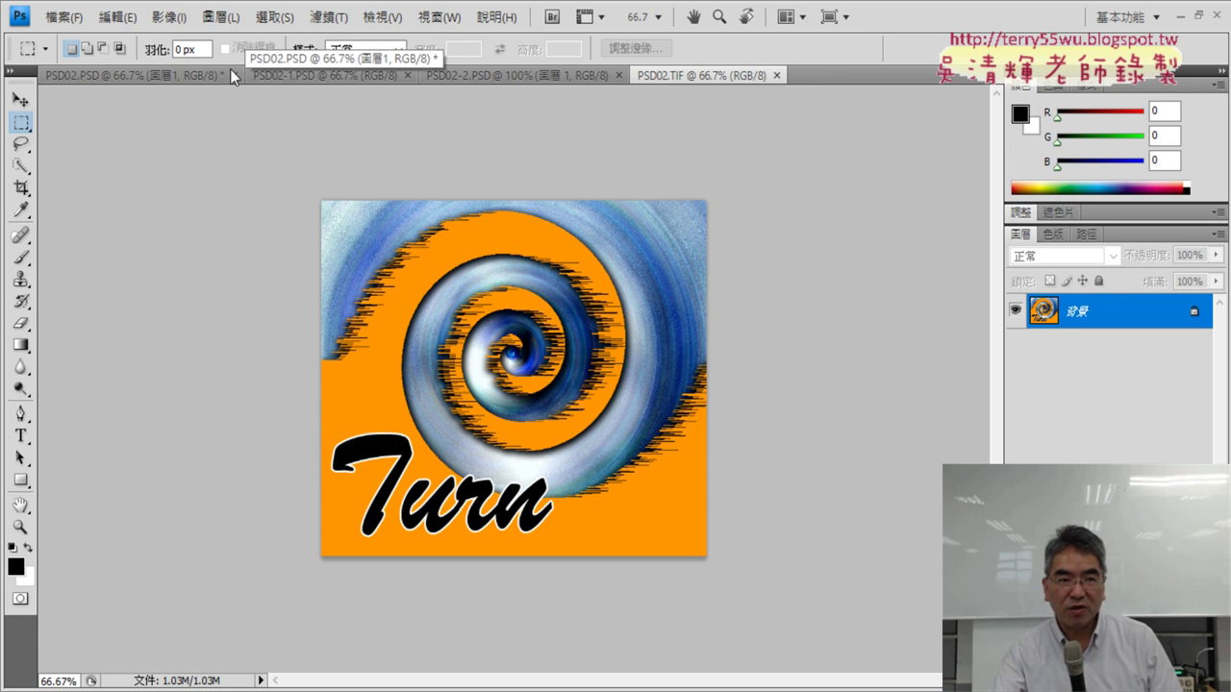
left_click(146, 72)
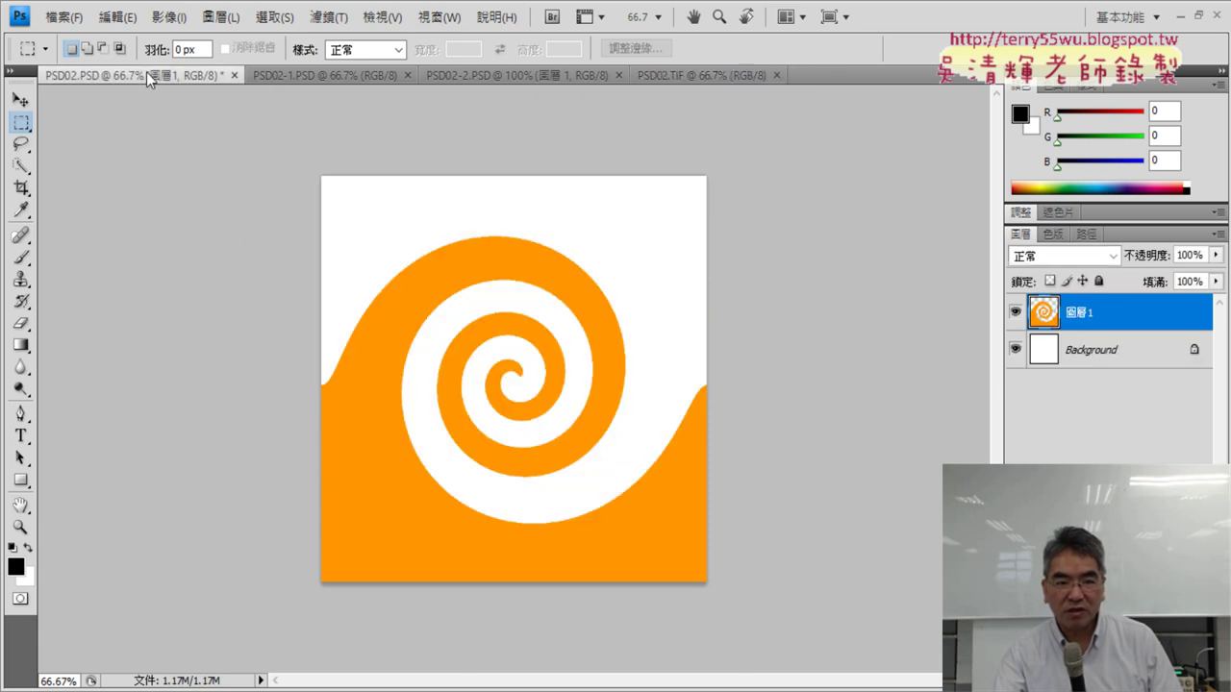
left_click(704, 74)
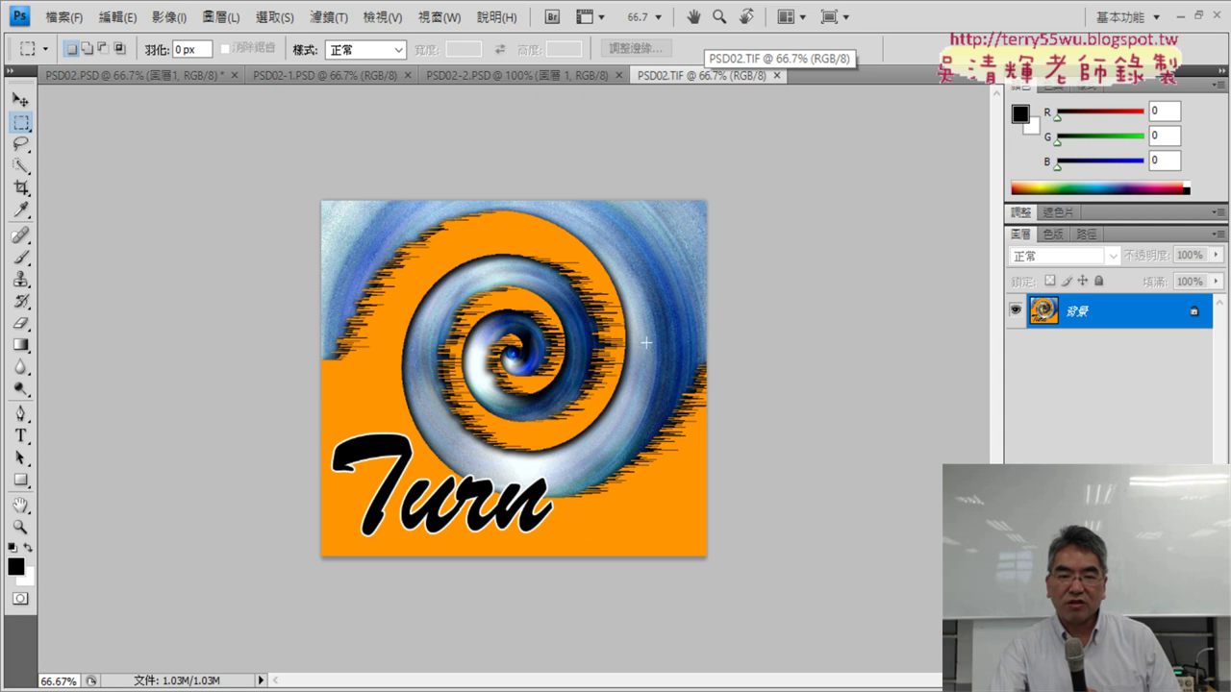
left_click(123, 75)
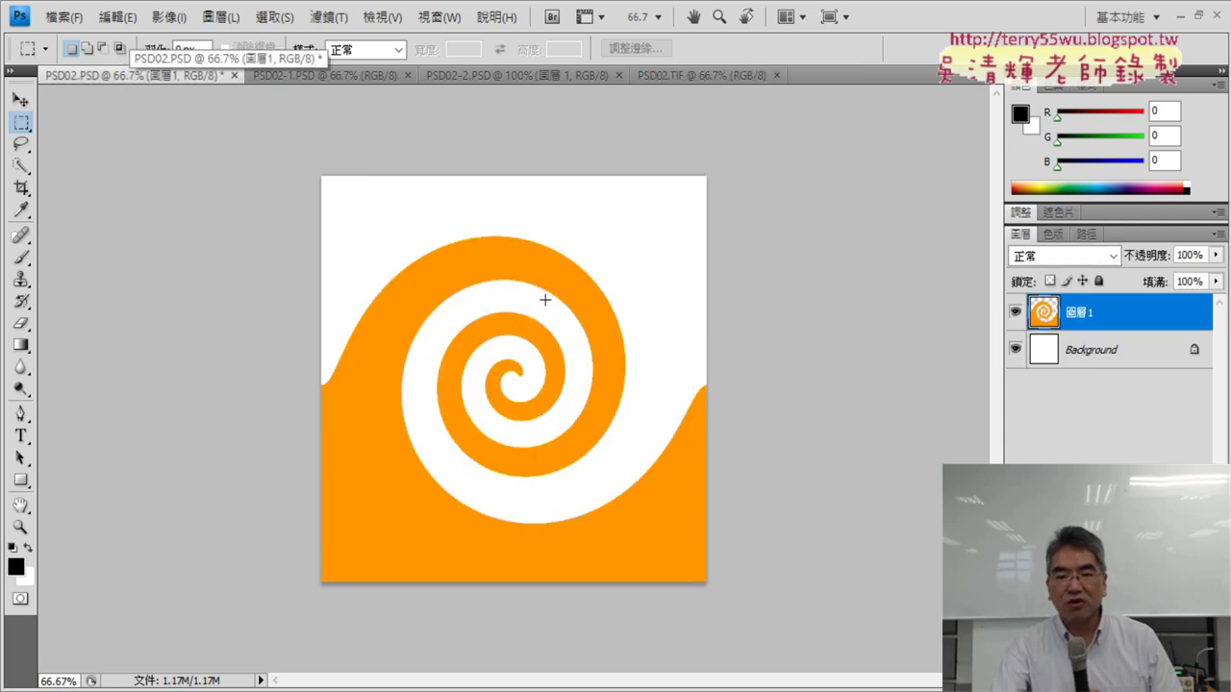
left_click(701, 72)
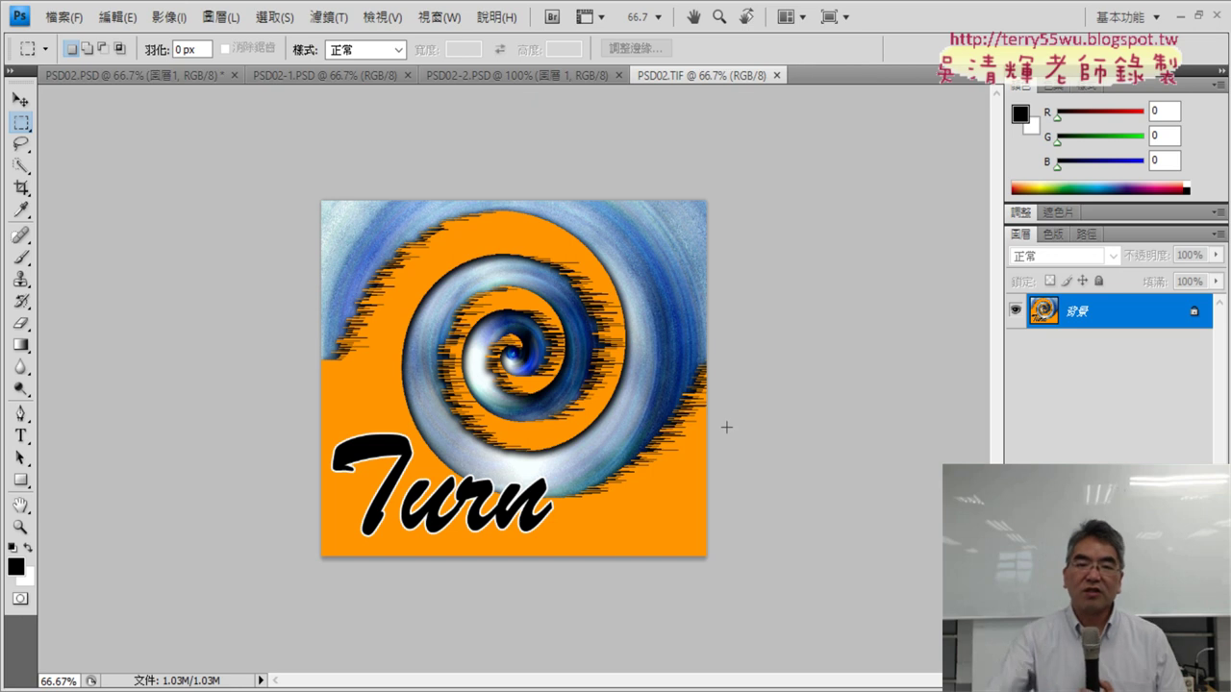
left_click(129, 72)
left_click(328, 16)
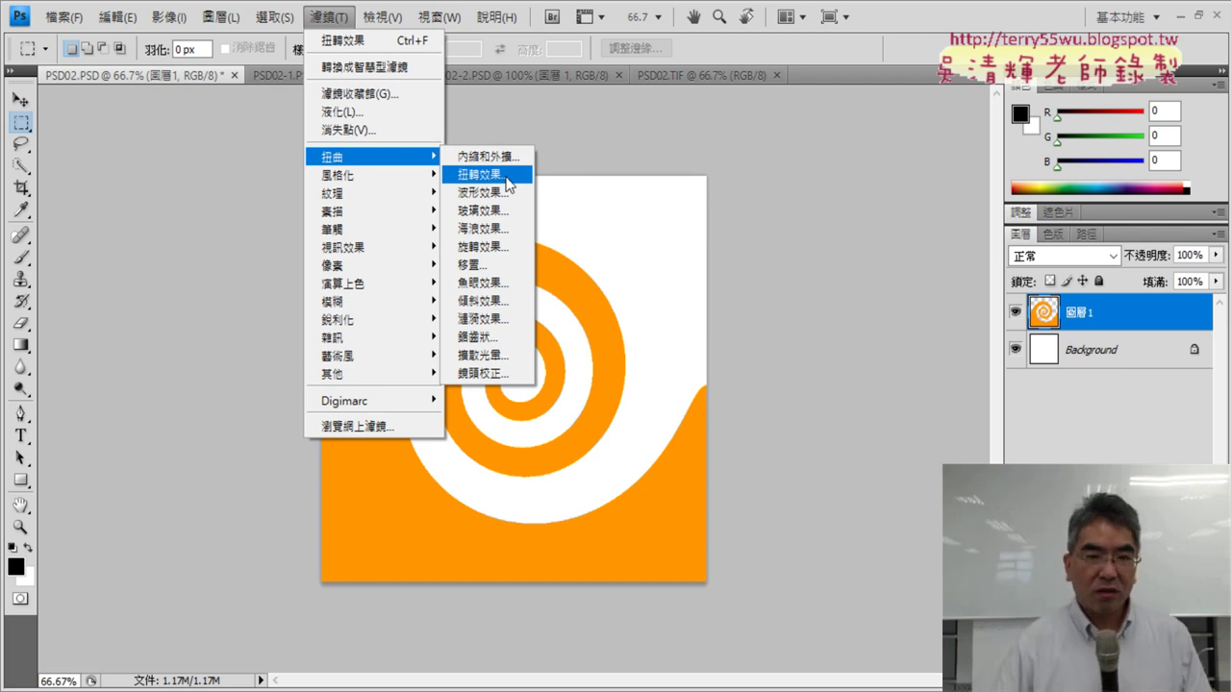
left_click(506, 177)
left_click(336, 17)
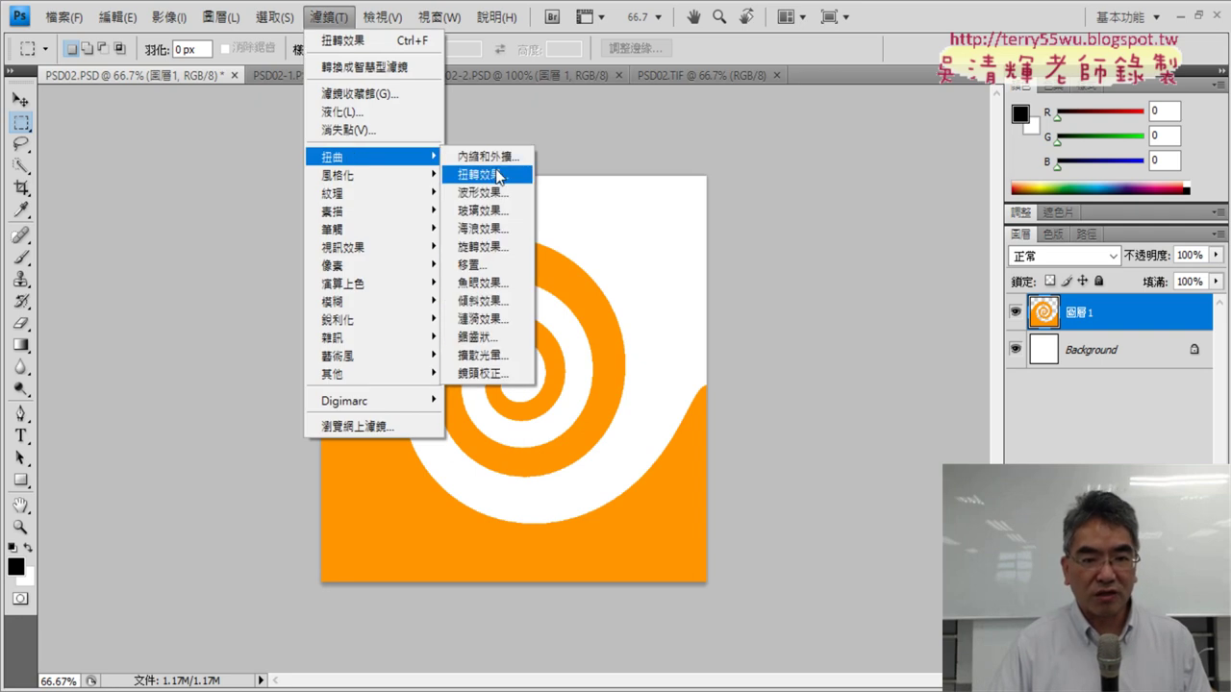
left_click(506, 177)
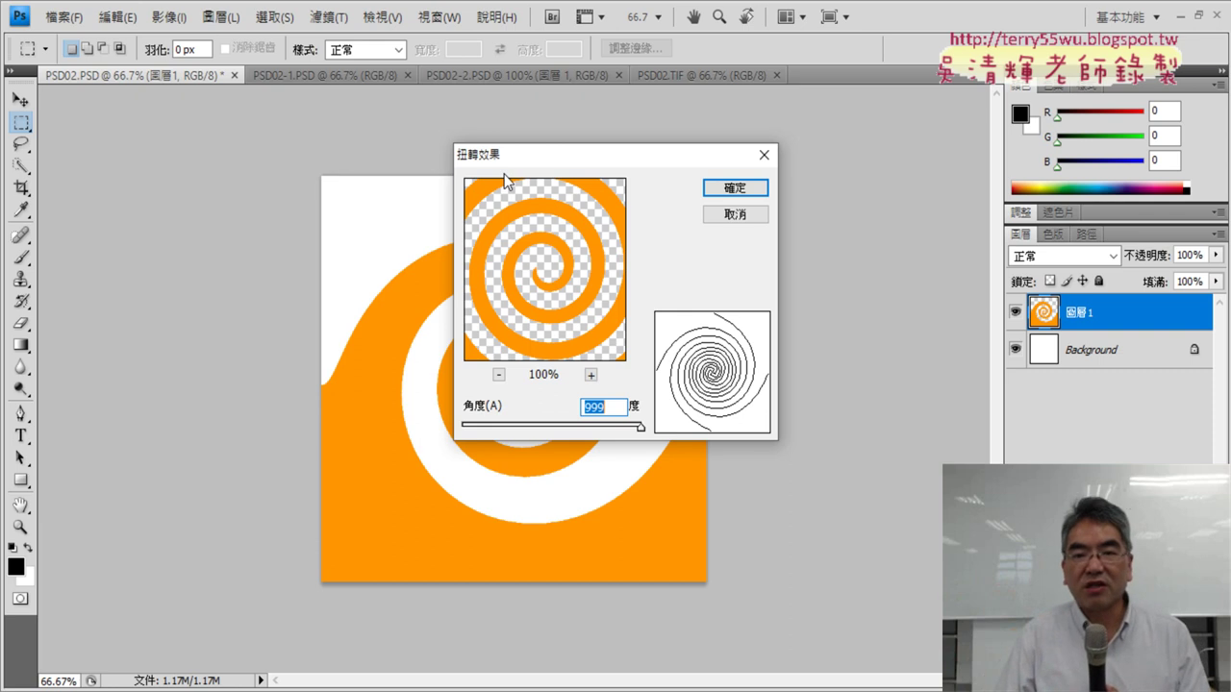
left_click(736, 216)
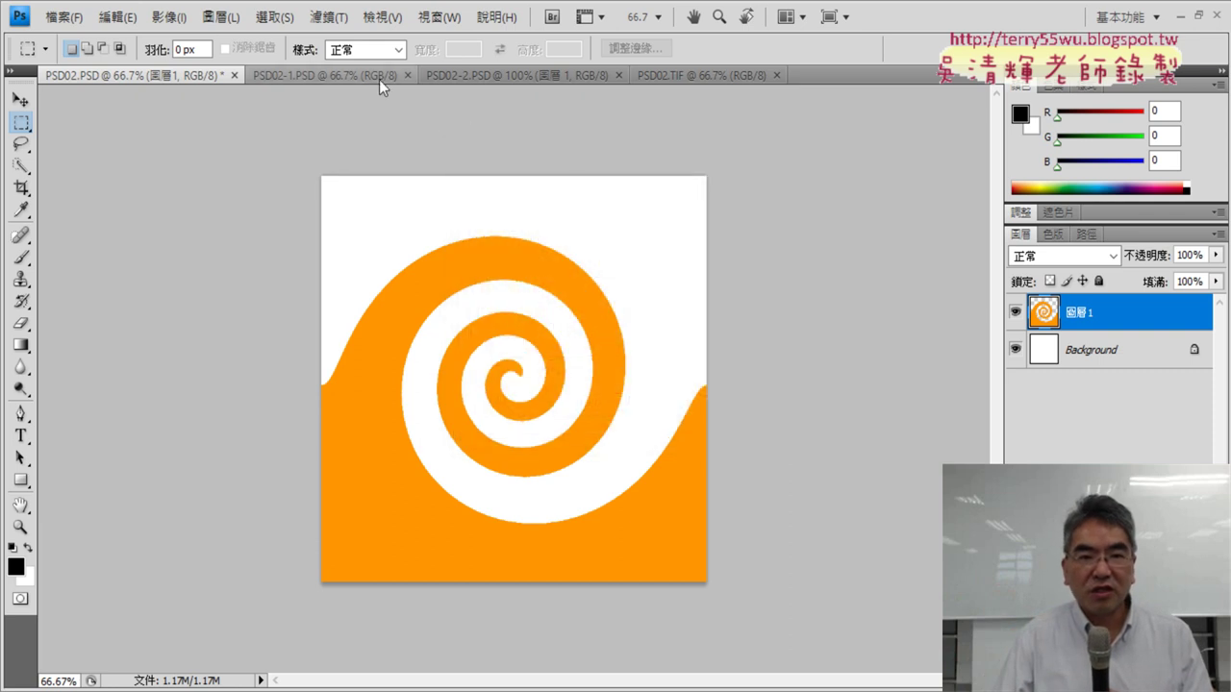
left_click(327, 16)
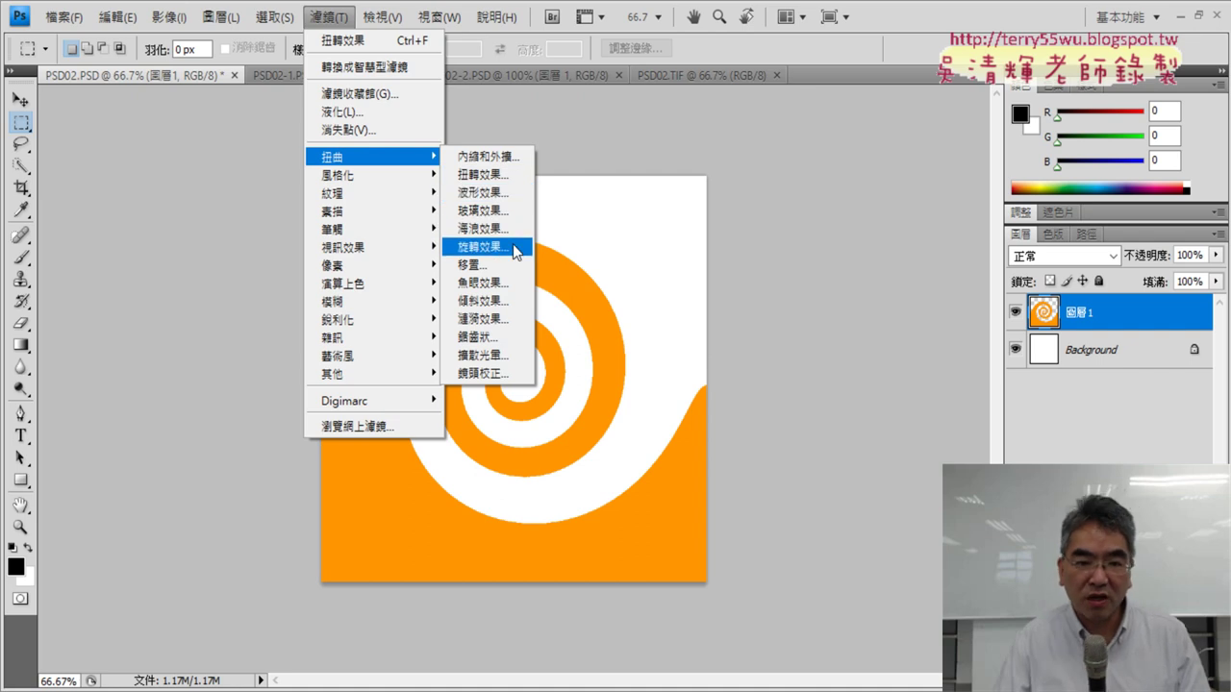
left_click(508, 193)
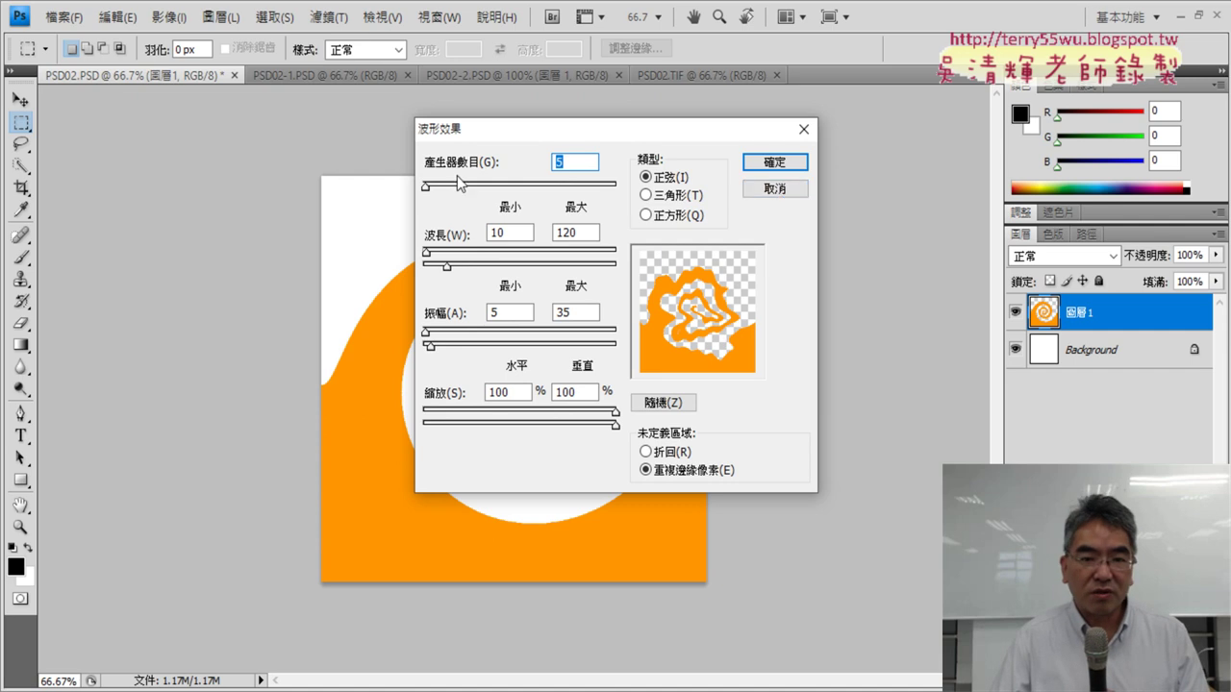
left_click_drag(425, 188, 449, 188)
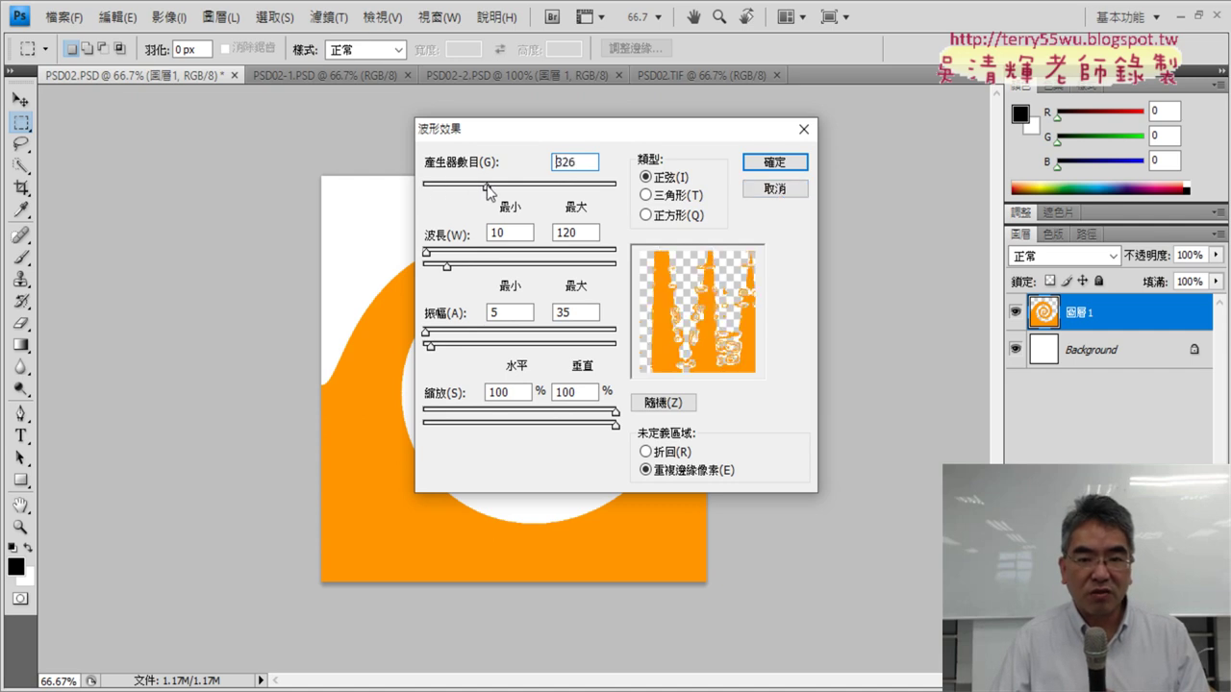
left_click(774, 162)
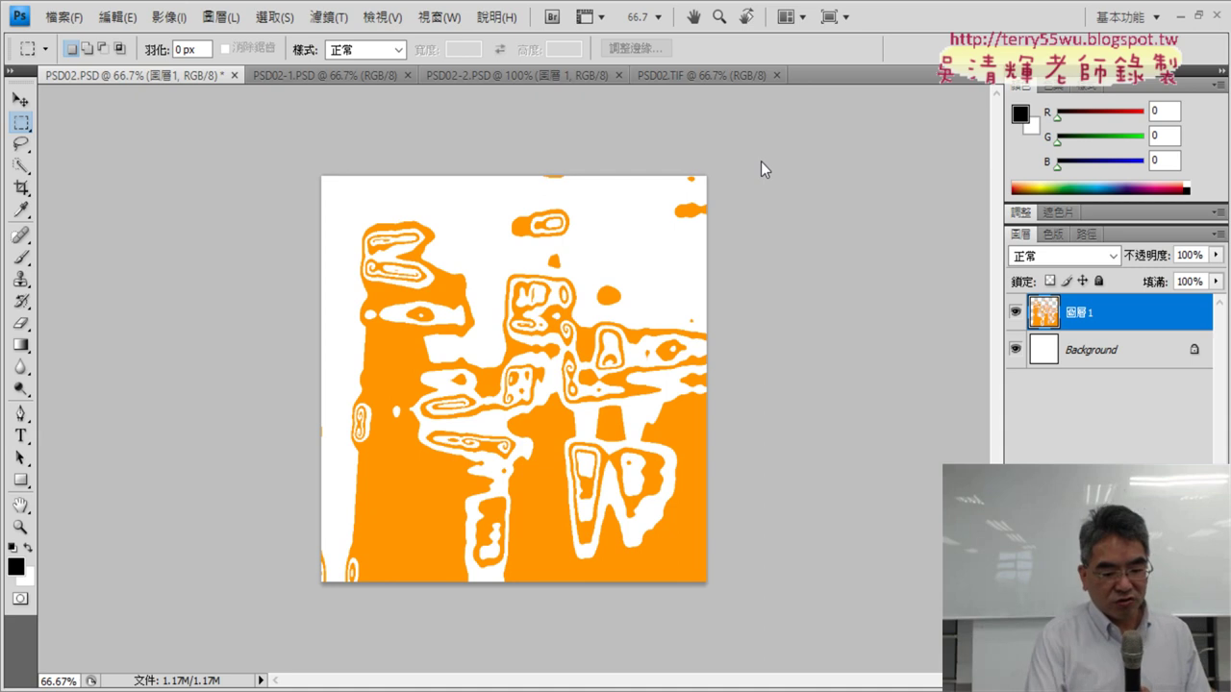
key("ctrl+z")
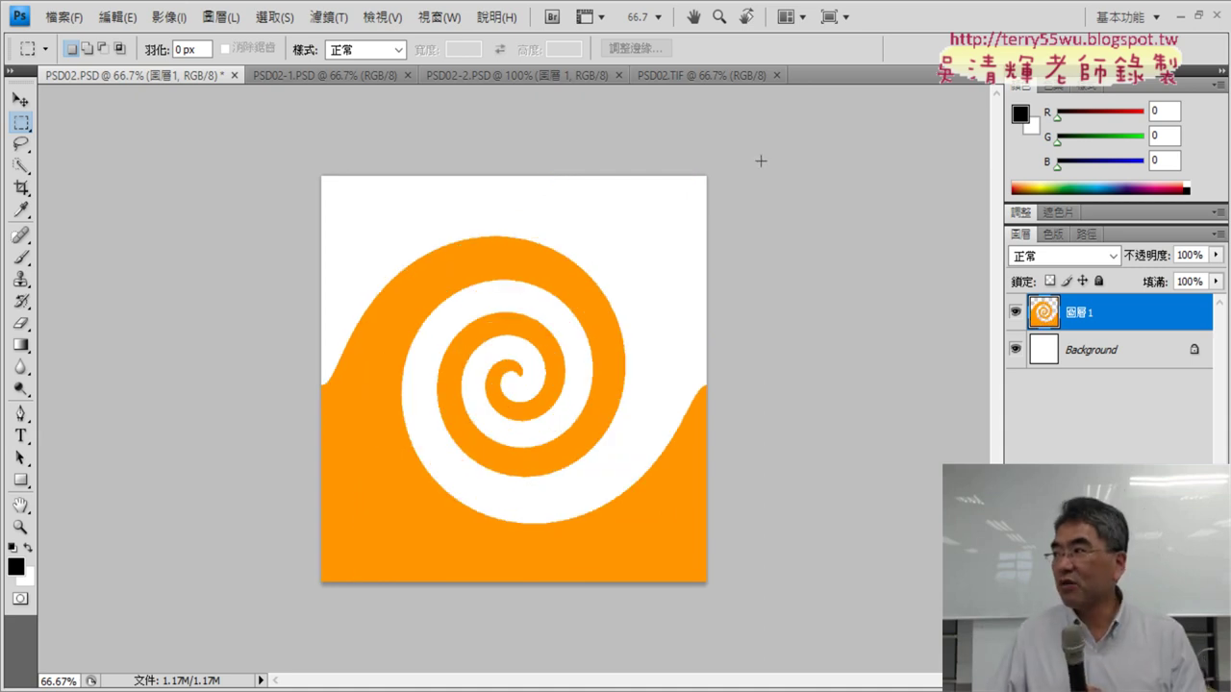